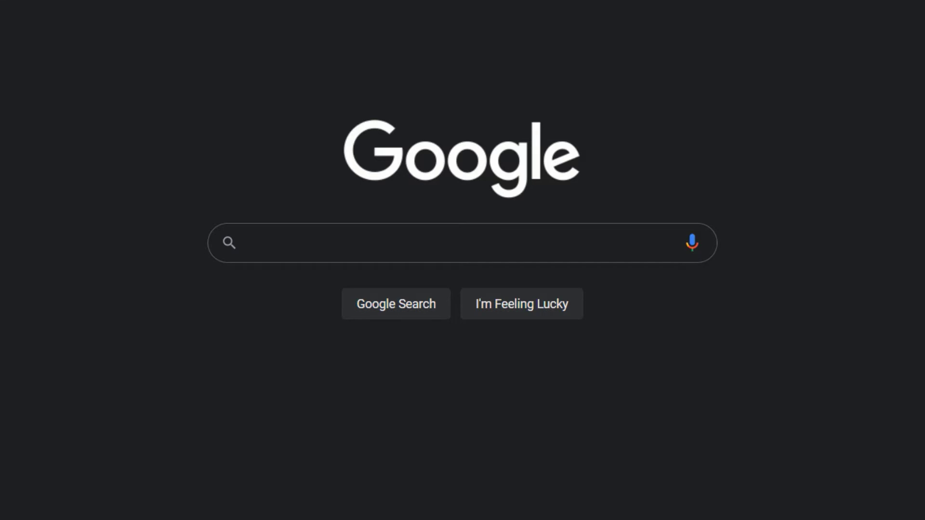
{"action": "type", "text": "bes"}
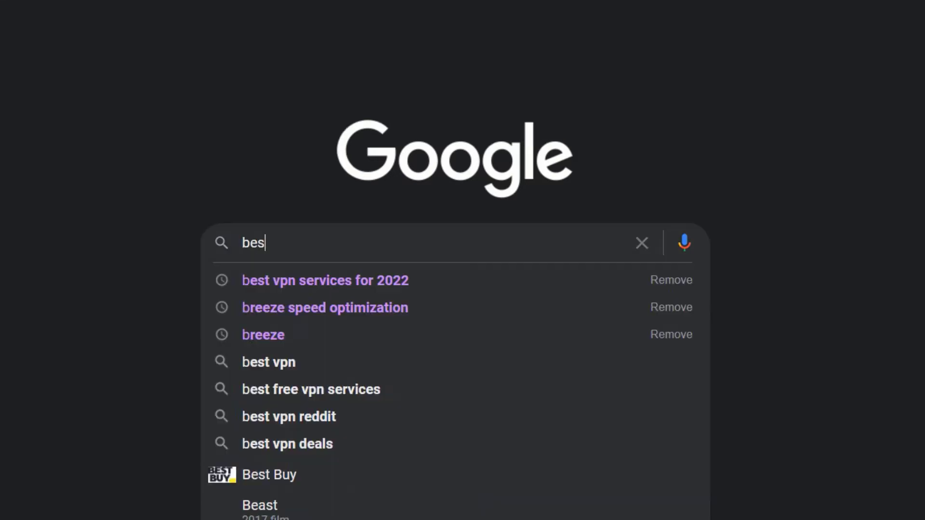
{"action": "type", "text": "t VPN s"}
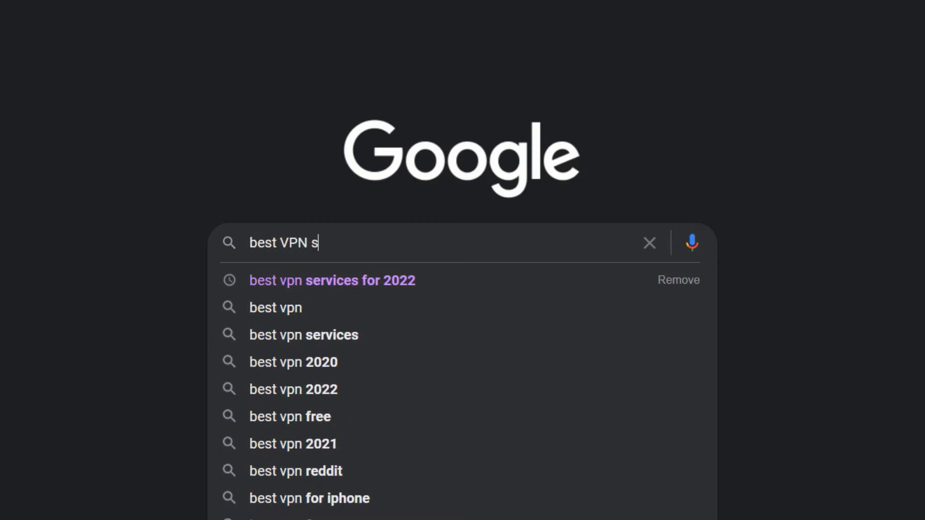
{"action": "type", "text": "ervices"}
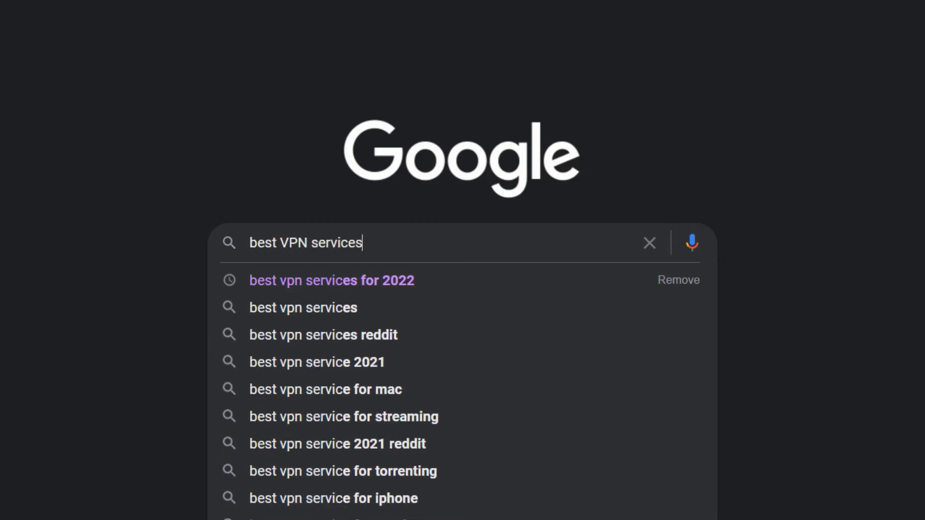
{"action": "type", "text": " for 20"}
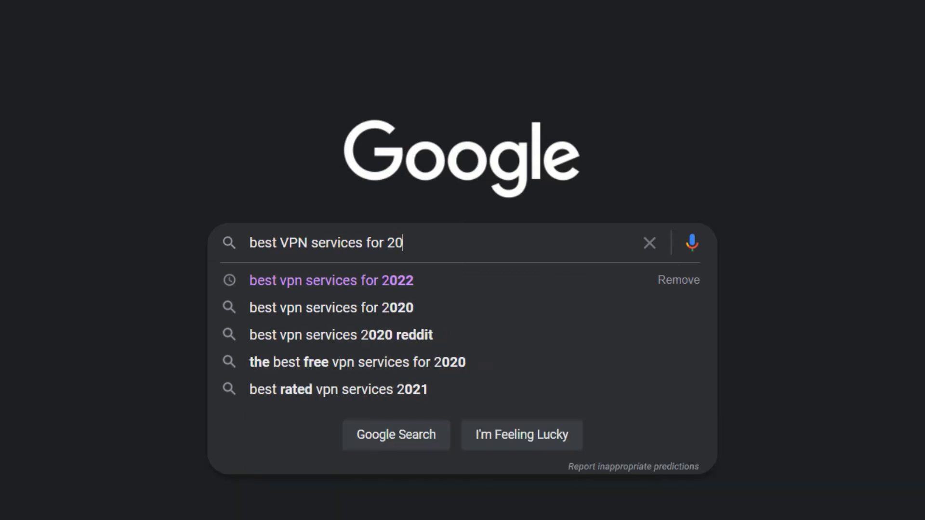
{"action": "type", "text": "22"}
Step: Run the Google search for 'best VPN services for 2022'
{"action": "key", "text": "Return"}
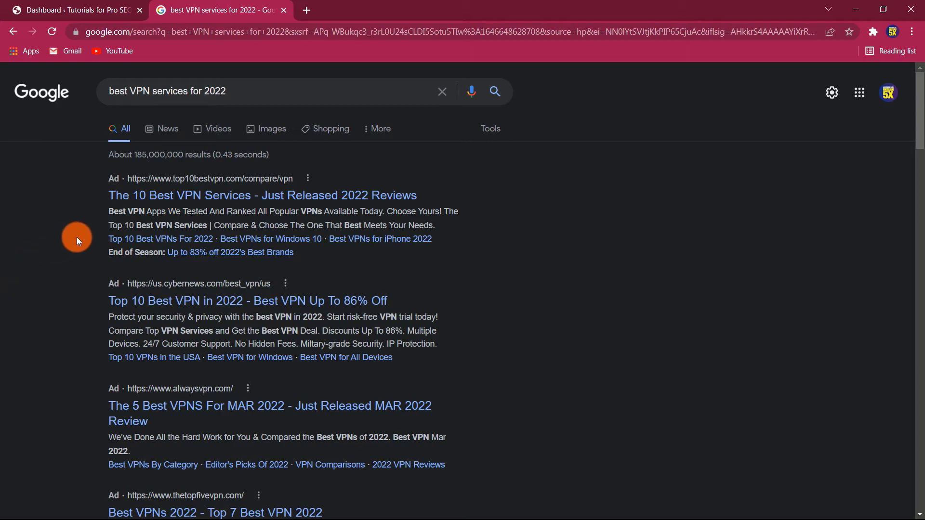
{"action": "scroll", "coordinate": [85, 235], "scroll_direction": "down", "scroll_amount": 1}
{"action": "scroll", "coordinate": [84, 235], "scroll_direction": "up", "scroll_amount": 1}
{"action": "scroll", "coordinate": [84, 234], "scroll_direction": "down", "scroll_amount": 1}
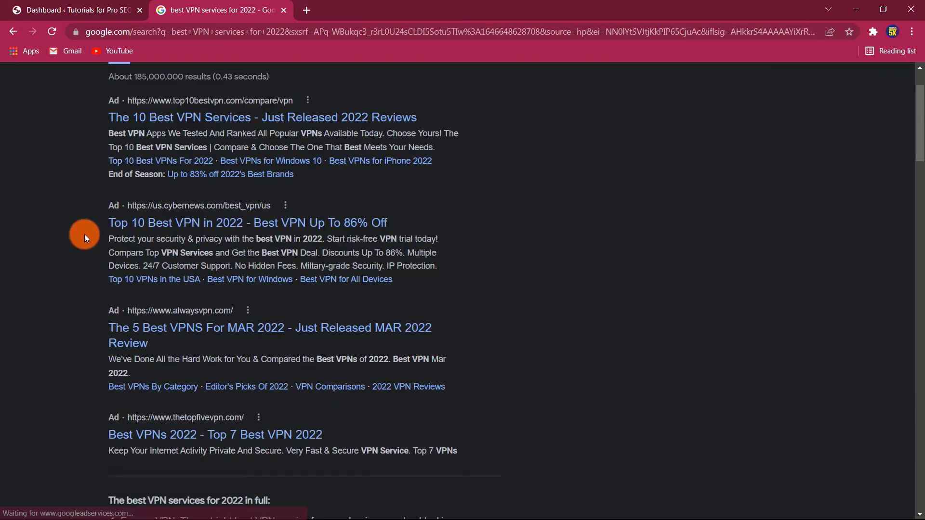
{"action": "scroll", "coordinate": [85, 234], "scroll_direction": "down", "scroll_amount": 3}
{"action": "scroll", "coordinate": [85, 234], "scroll_direction": "down", "scroll_amount": 2}
{"action": "scroll", "coordinate": [84, 234], "scroll_direction": "down", "scroll_amount": 2}
{"action": "scroll", "coordinate": [85, 234], "scroll_direction": "down", "scroll_amount": 2}
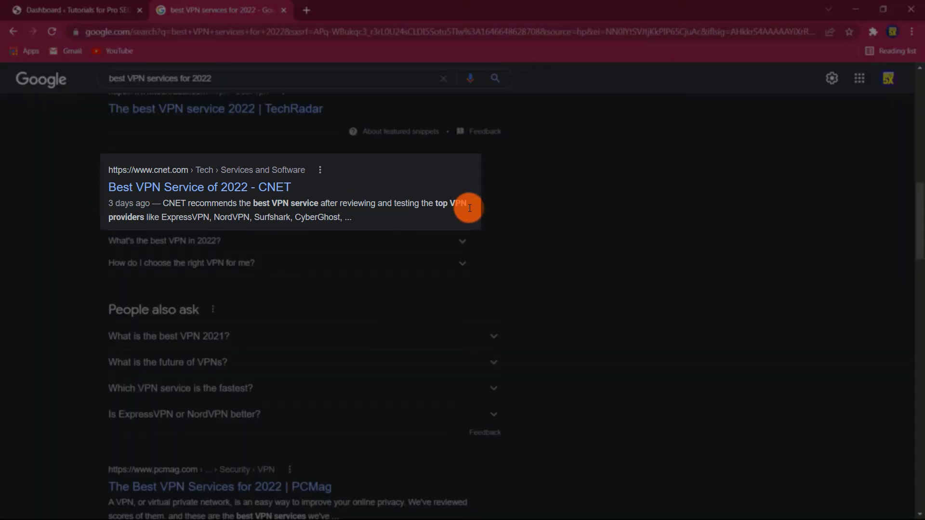
{"action": "scroll", "coordinate": [33, 277], "scroll_direction": "down", "scroll_amount": 3}
{"action": "scroll", "coordinate": [34, 275], "scroll_direction": "down", "scroll_amount": 1}
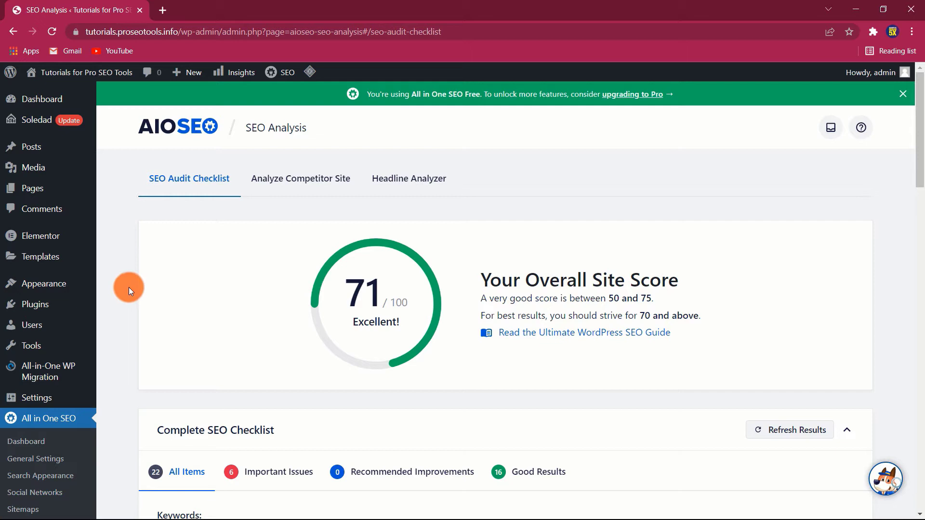
{"action": "scroll", "coordinate": [128, 287], "scroll_direction": "down", "scroll_amount": 3}
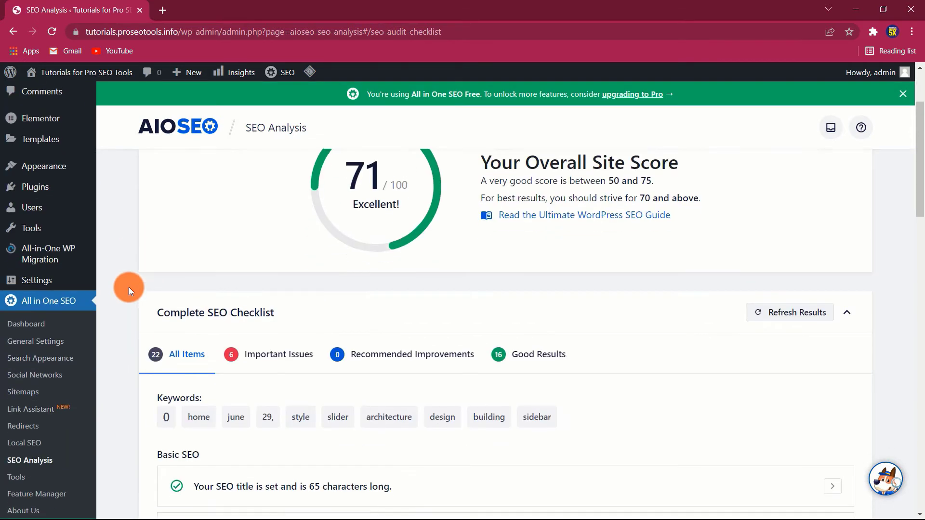
{"action": "scroll", "coordinate": [129, 287], "scroll_direction": "down", "scroll_amount": 1}
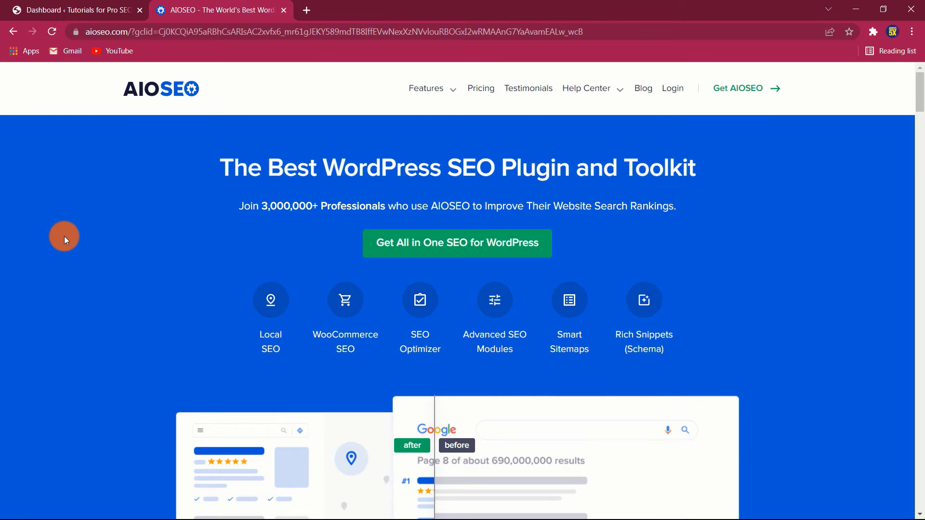
{"action": "scroll", "coordinate": [65, 237], "scroll_direction": "down", "scroll_amount": 2}
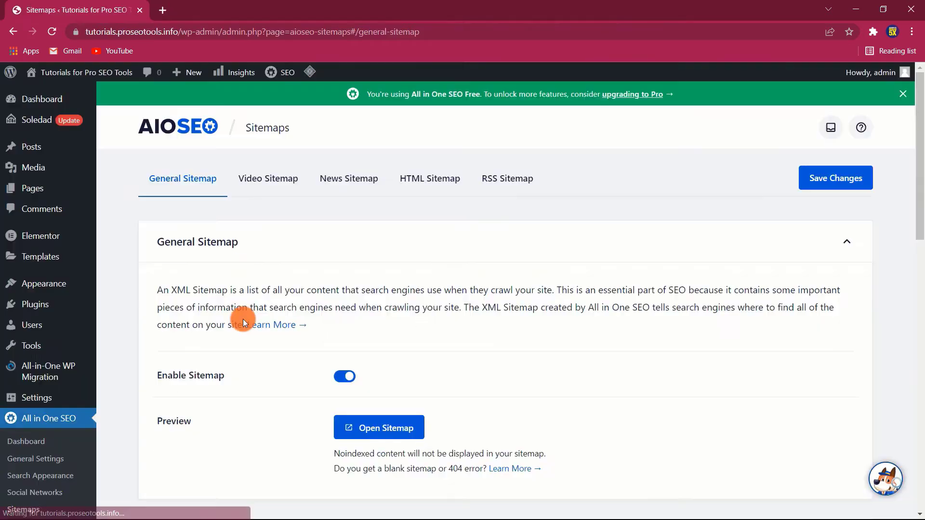
{"action": "scroll", "coordinate": [147, 296], "scroll_direction": "down", "scroll_amount": 1}
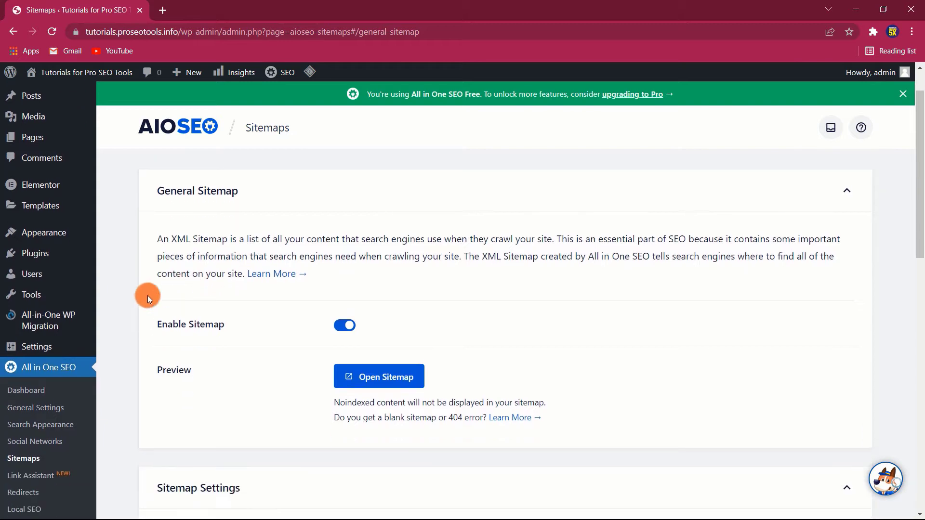
{"action": "scroll", "coordinate": [147, 295], "scroll_direction": "down", "scroll_amount": 1}
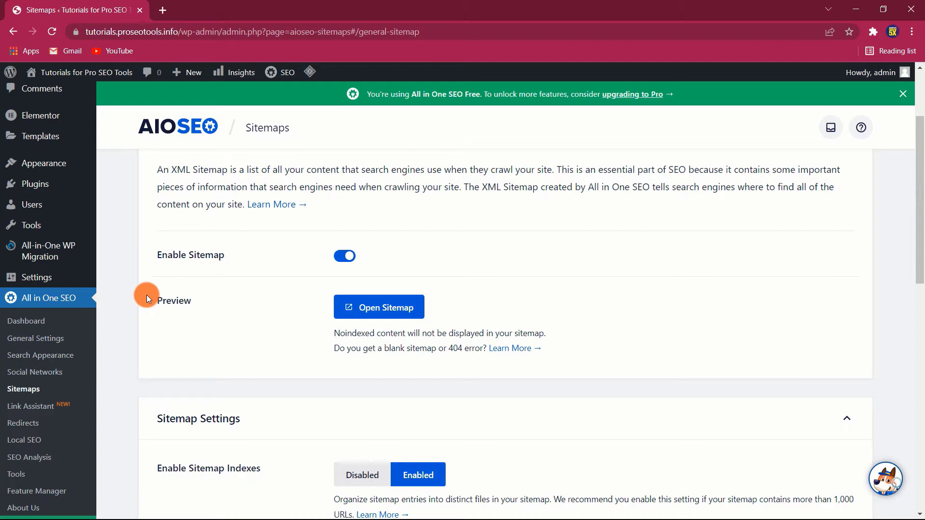
{"action": "scroll", "coordinate": [146, 295], "scroll_direction": "down", "scroll_amount": 1}
{"action": "scroll", "coordinate": [147, 295], "scroll_direction": "down", "scroll_amount": 2}
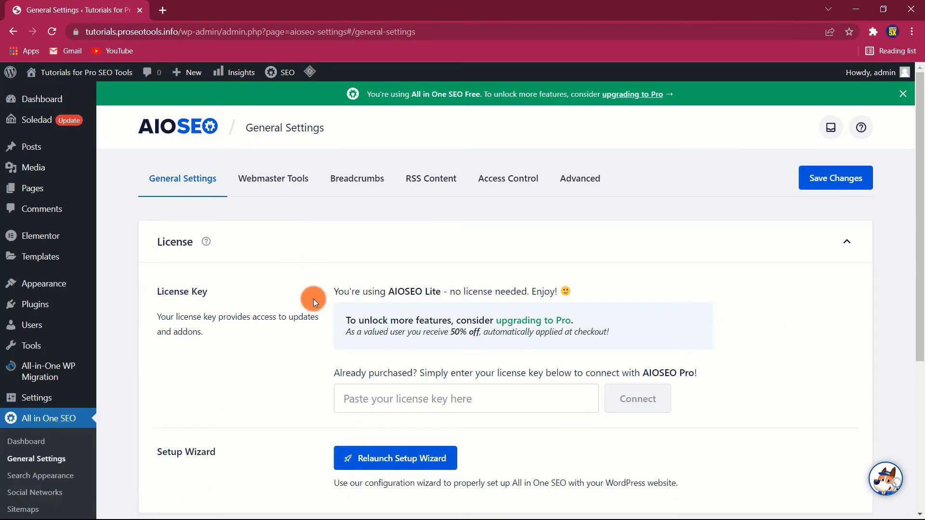
{"action": "scroll", "coordinate": [312, 298], "scroll_direction": "down", "scroll_amount": 2}
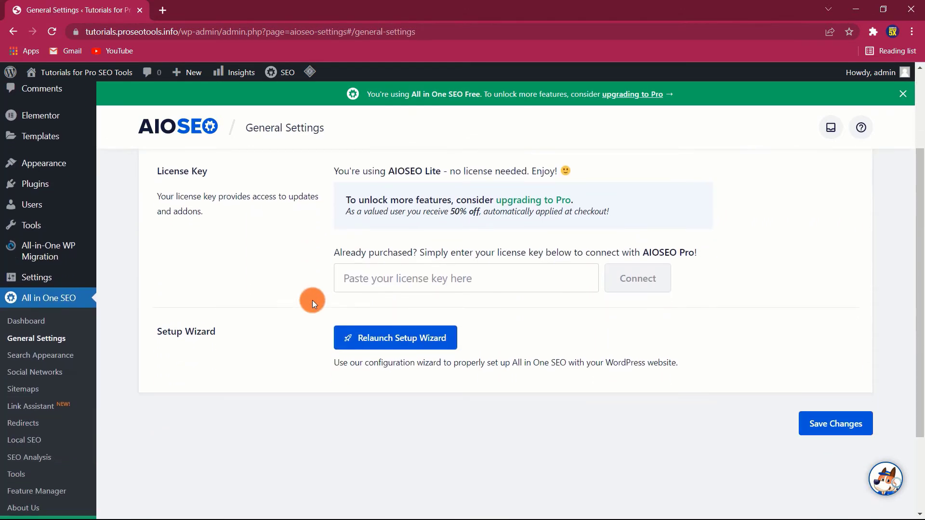
{"action": "scroll", "coordinate": [312, 300], "scroll_direction": "up", "scroll_amount": 2}
Step: View the Webmaster Tools, Access Control and Advanced tabs in AIOSEO General Settings
{"action": "left_click", "coordinate": [290, 186]}
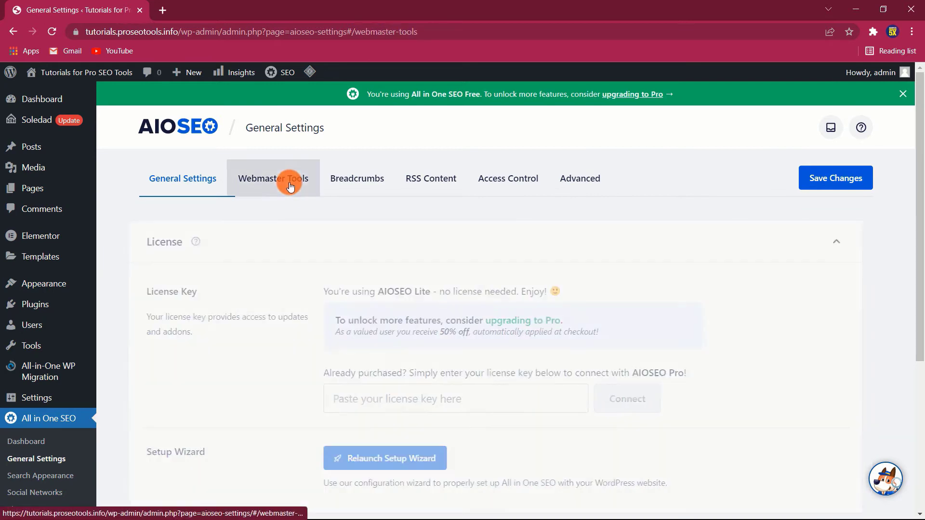
{"action": "scroll", "coordinate": [270, 278], "scroll_direction": "down", "scroll_amount": 3}
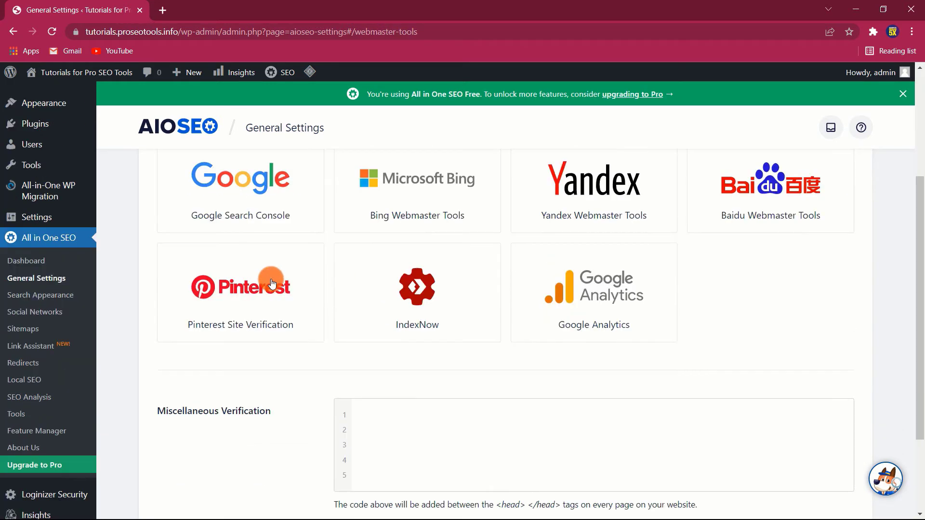
{"action": "scroll", "coordinate": [272, 284], "scroll_direction": "up", "scroll_amount": 3}
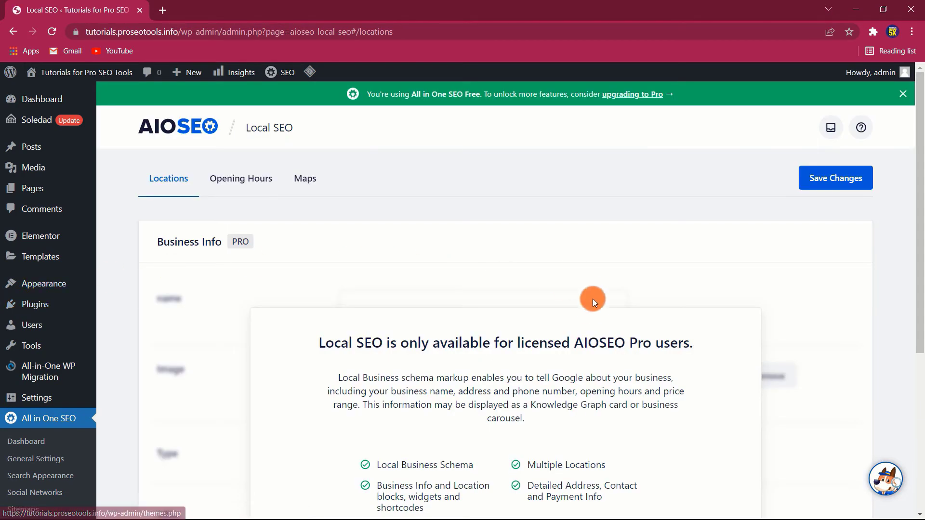
{"action": "scroll", "coordinate": [593, 328], "scroll_direction": "down", "scroll_amount": 1}
{"action": "scroll", "coordinate": [593, 329], "scroll_direction": "down", "scroll_amount": 1}
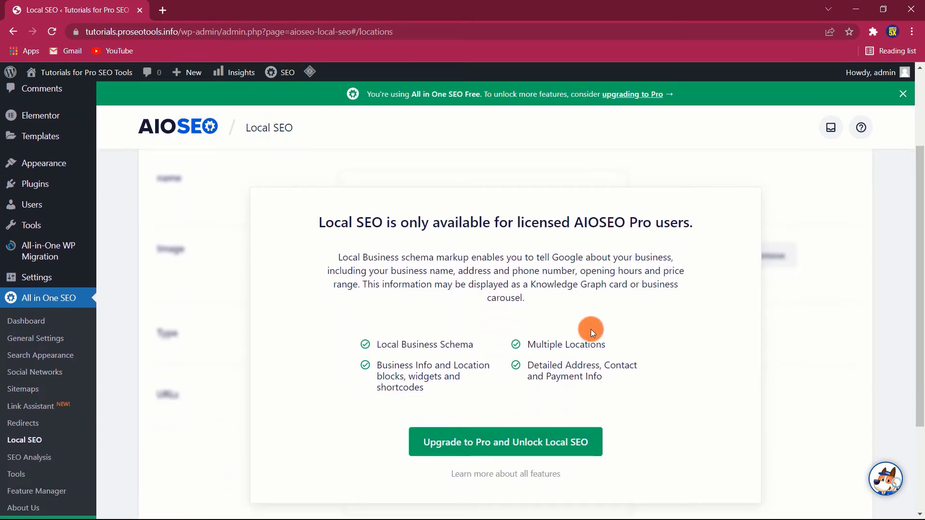
{"action": "scroll", "coordinate": [590, 329], "scroll_direction": "up", "scroll_amount": 1}
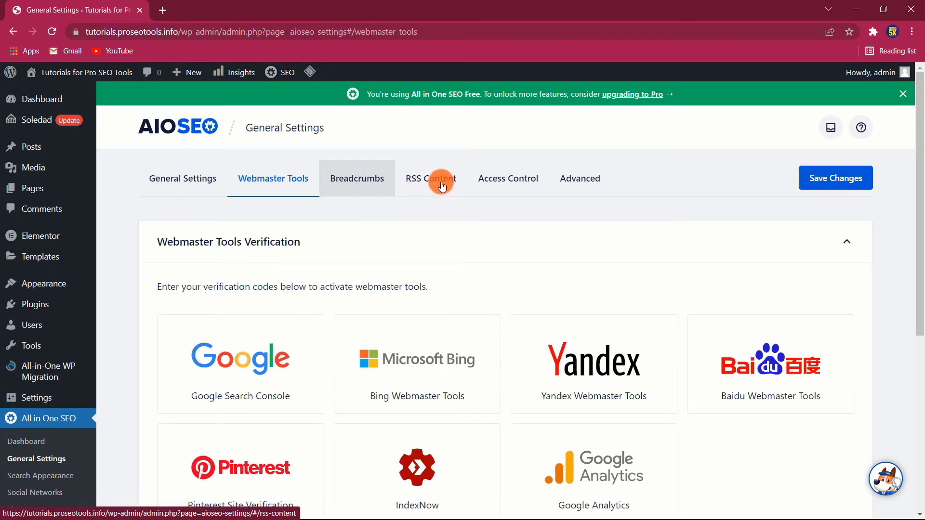
{"action": "left_click", "coordinate": [529, 182]}
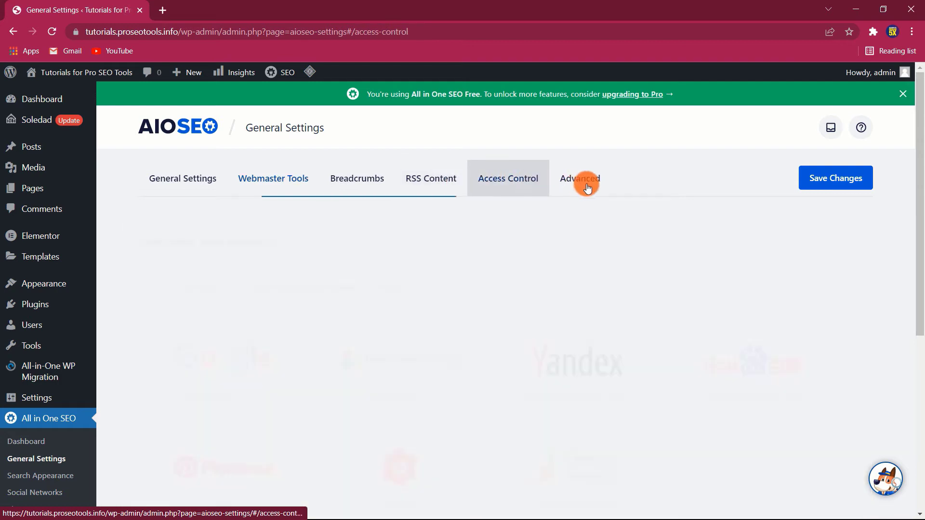
{"action": "left_click", "coordinate": [593, 186]}
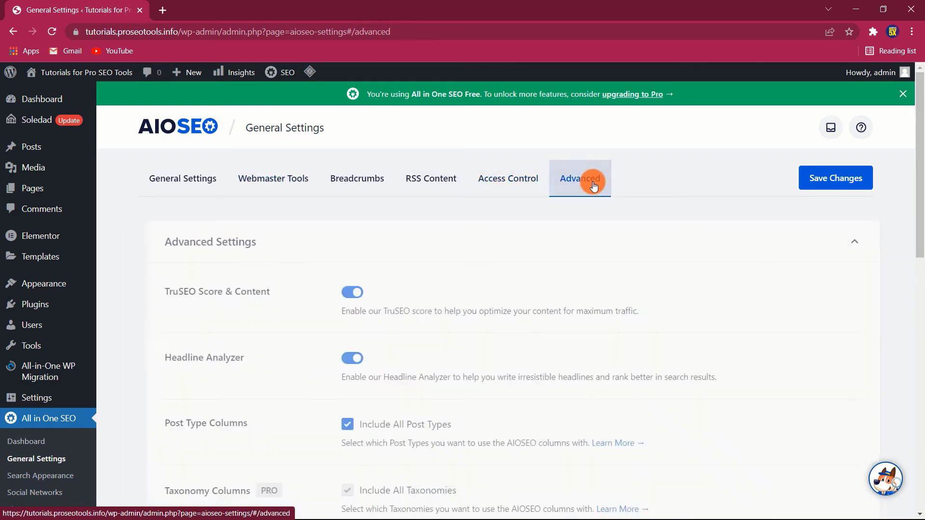
{"action": "scroll", "coordinate": [496, 303], "scroll_direction": "down", "scroll_amount": 2}
{"action": "scroll", "coordinate": [496, 309], "scroll_direction": "down", "scroll_amount": 3}
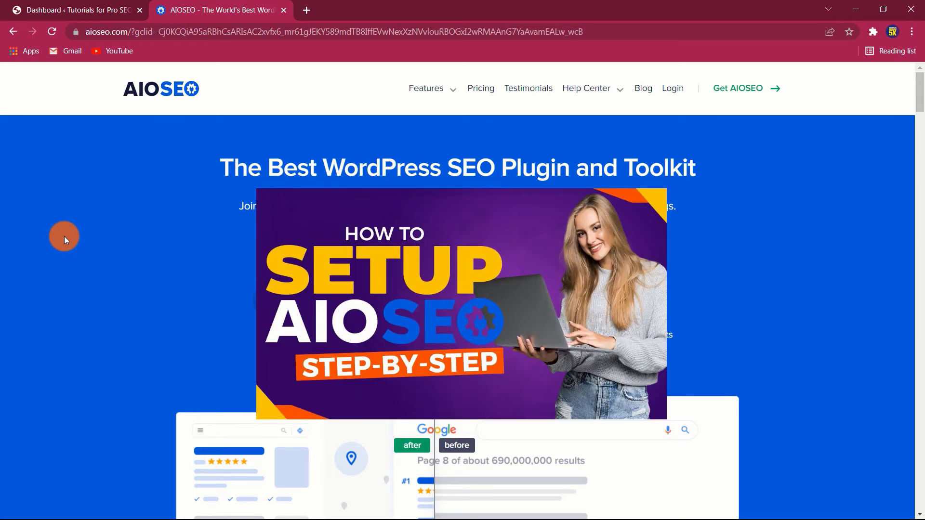
{"action": "scroll", "coordinate": [64, 236], "scroll_direction": "down", "scroll_amount": 2}
{"action": "scroll", "coordinate": [64, 236], "scroll_direction": "down", "scroll_amount": 1}
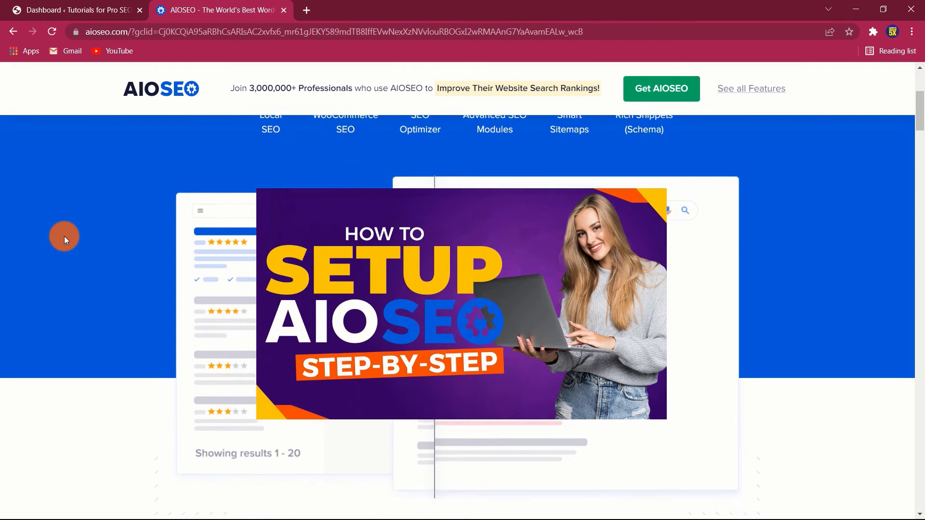
{"action": "scroll", "coordinate": [64, 236], "scroll_direction": "down", "scroll_amount": 4}
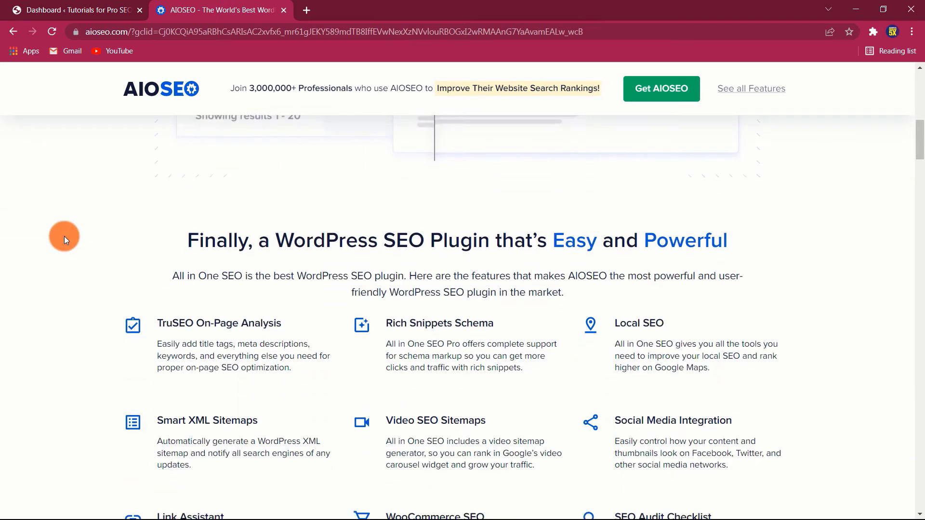
{"action": "scroll", "coordinate": [64, 236], "scroll_direction": "down", "scroll_amount": 2}
Step: Close the AIOSEO website tab and go to the All in One SEO SEO Analysis page
{"action": "key", "text": "ctrl+w"}
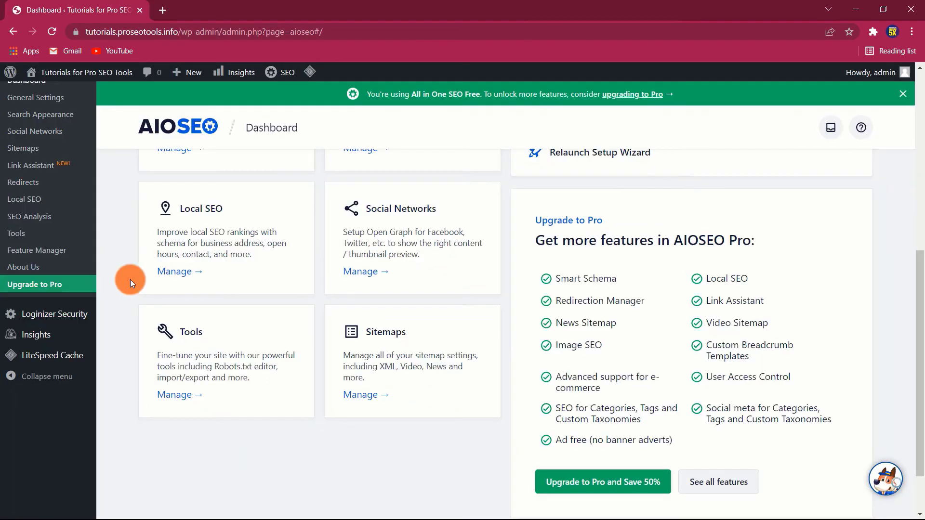
{"action": "scroll", "coordinate": [130, 279], "scroll_direction": "up", "scroll_amount": 2}
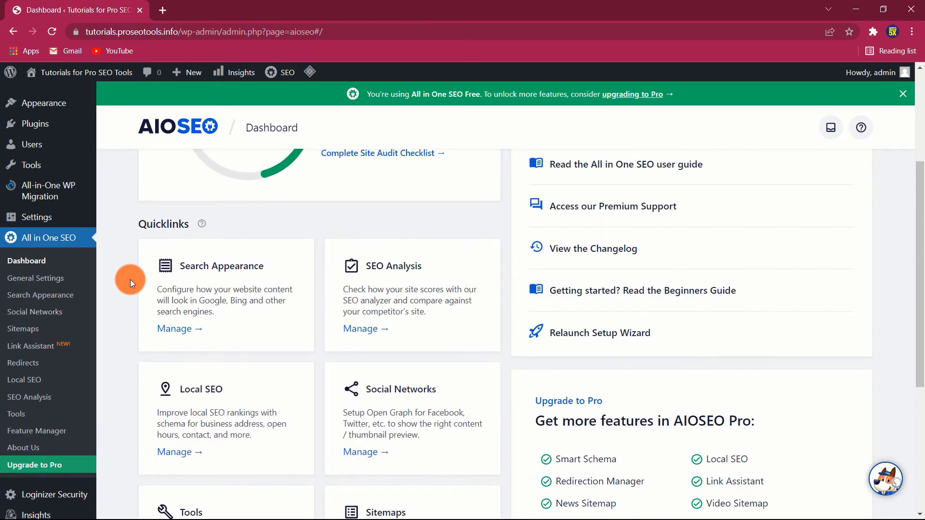
{"action": "scroll", "coordinate": [130, 280], "scroll_direction": "up", "scroll_amount": 1}
{"action": "scroll", "coordinate": [130, 280], "scroll_direction": "up", "scroll_amount": 1}
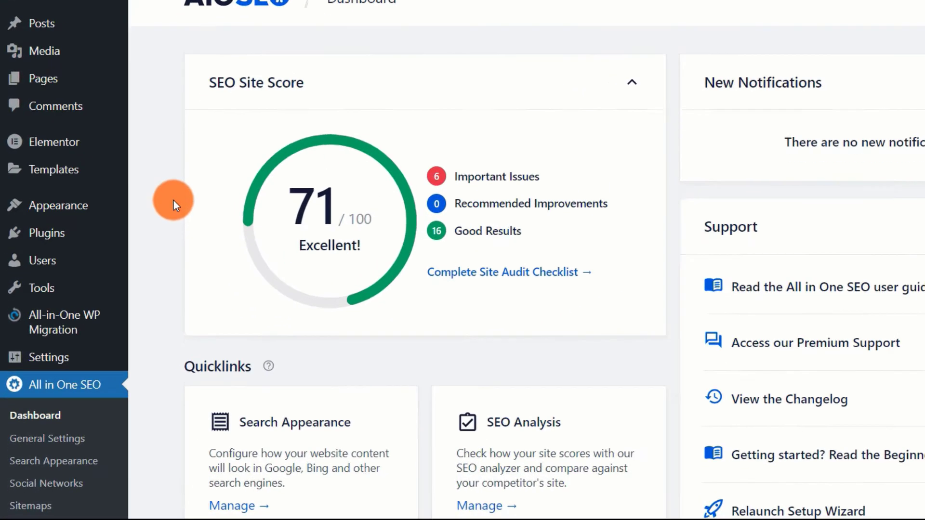
{"action": "scroll", "coordinate": [223, 106], "scroll_direction": "down", "scroll_amount": 4}
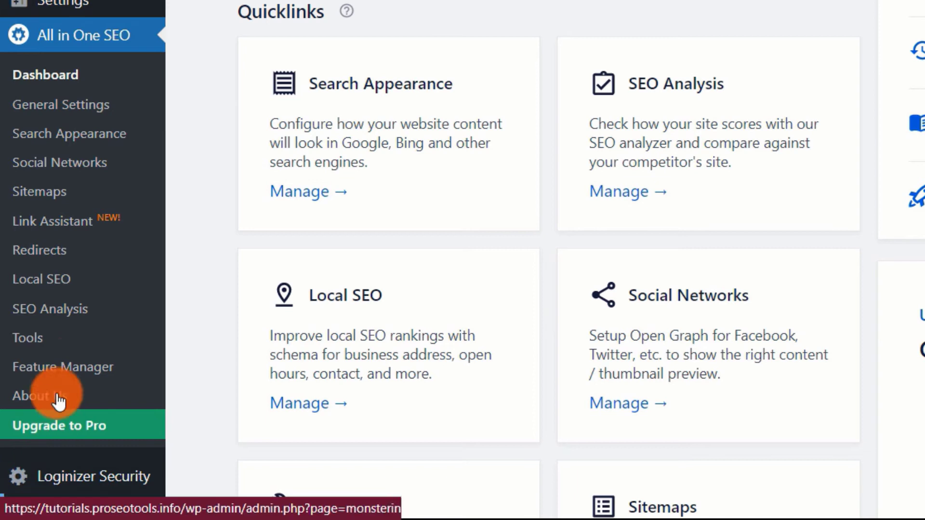
{"action": "left_click", "coordinate": [66, 316]}
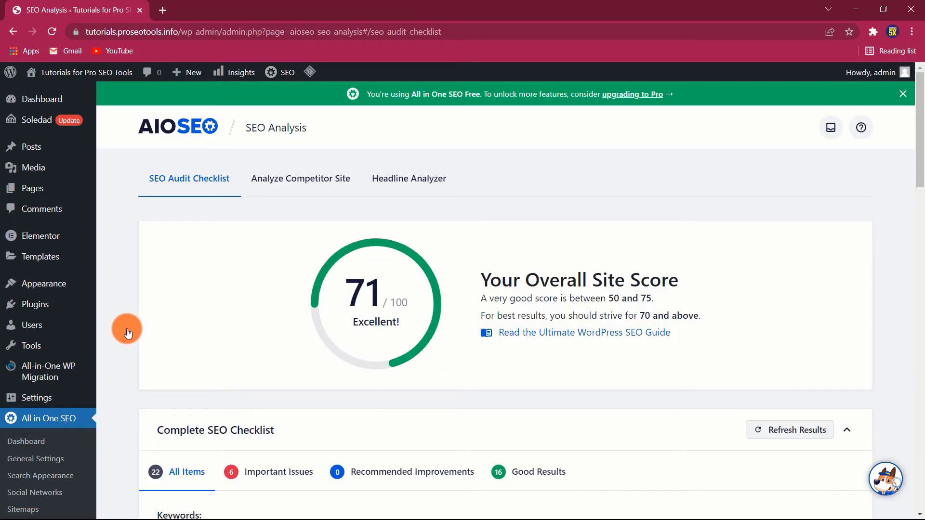
{"action": "scroll", "coordinate": [130, 287], "scroll_direction": "down", "scroll_amount": 3}
{"action": "scroll", "coordinate": [129, 286], "scroll_direction": "down", "scroll_amount": 1}
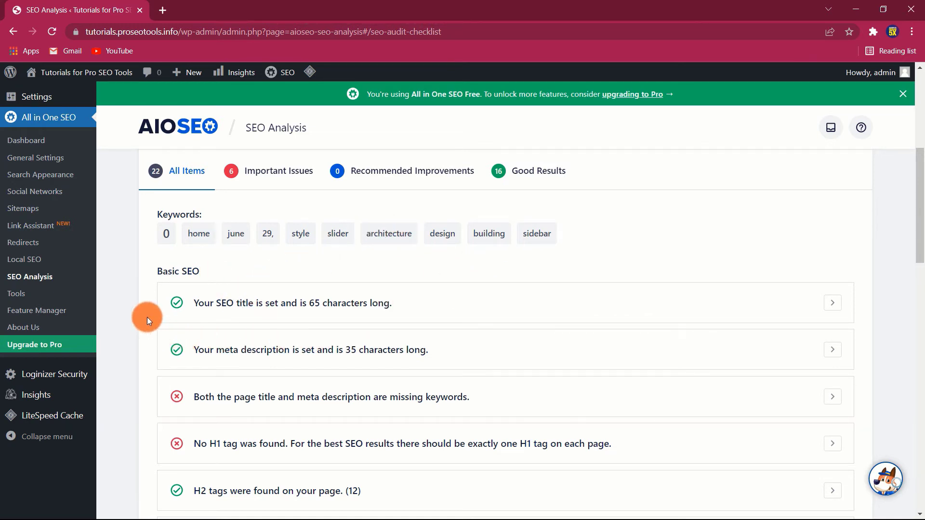
{"action": "scroll", "coordinate": [146, 317], "scroll_direction": "down", "scroll_amount": 1}
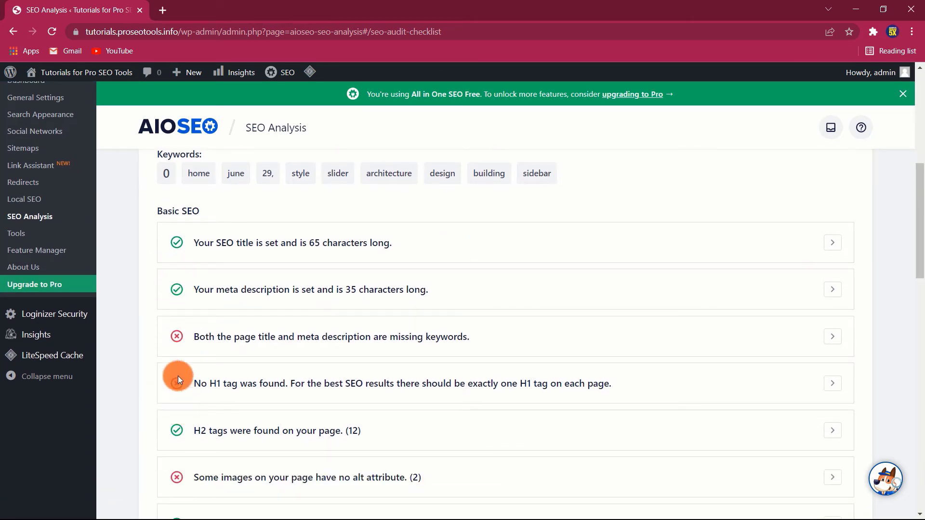
{"action": "scroll", "coordinate": [193, 350], "scroll_direction": "up", "scroll_amount": 5}
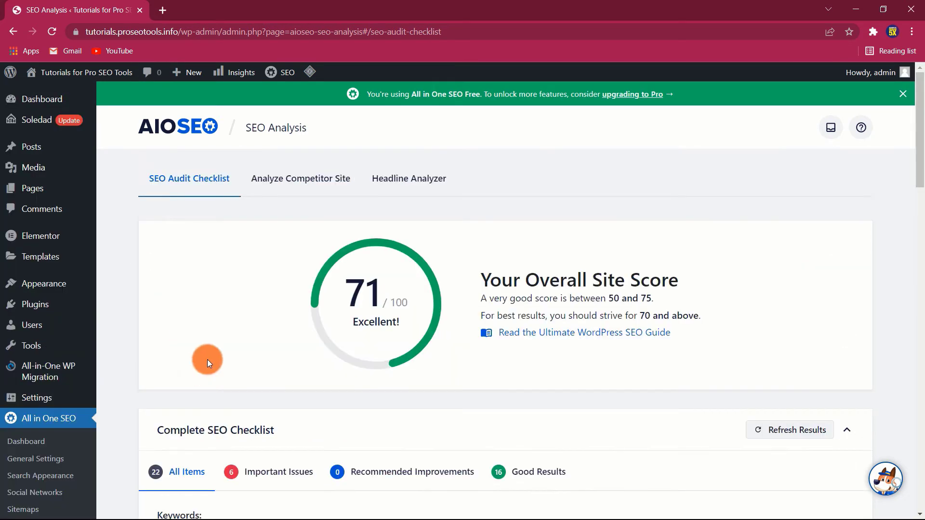
Step: Switch to the Analyze Competitor Site tab
{"action": "left_click", "coordinate": [305, 181]}
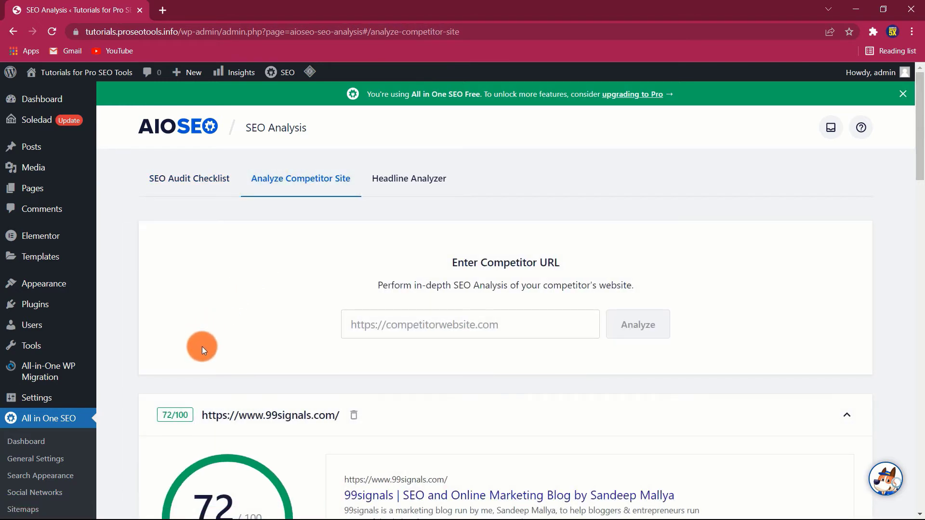
{"action": "left_click", "coordinate": [491, 337]}
{"action": "right_click", "coordinate": [492, 338]}
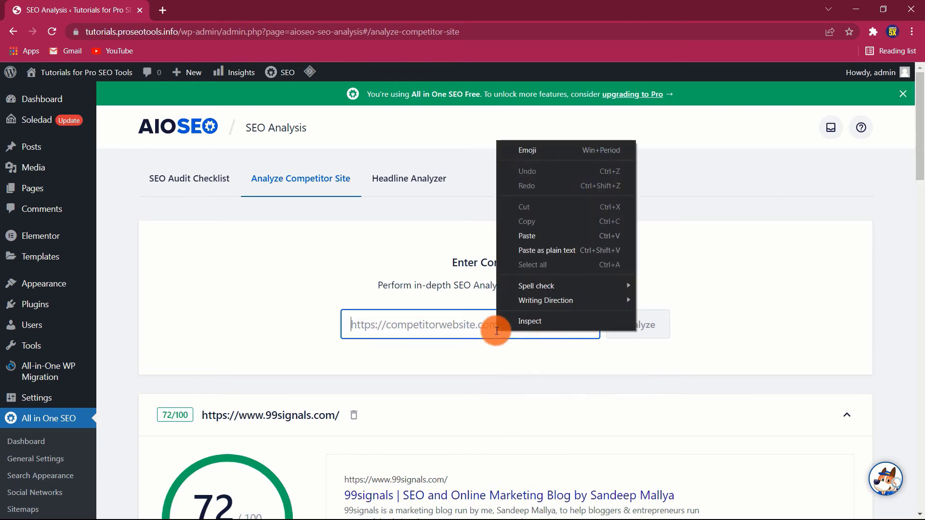
{"action": "left_click", "coordinate": [543, 236]}
{"action": "left_click", "coordinate": [643, 332]}
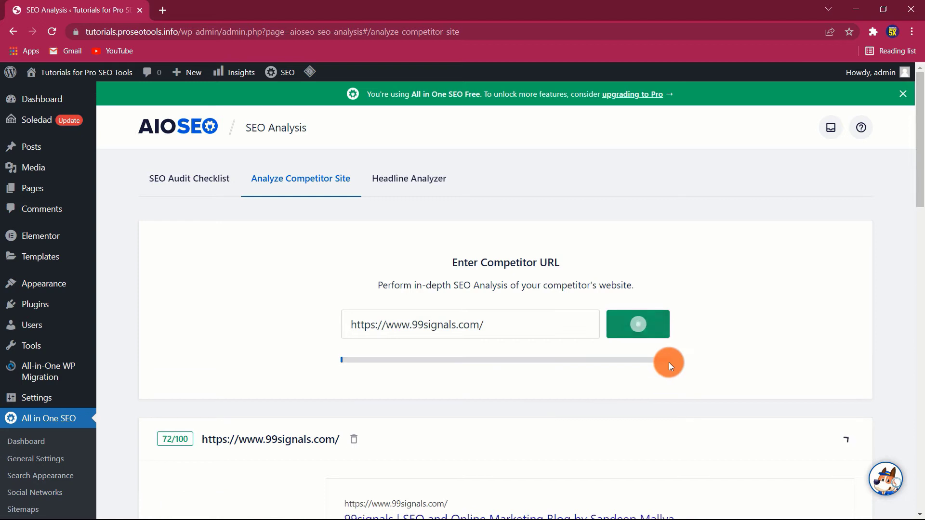
{"action": "scroll", "coordinate": [172, 349], "scroll_direction": "down", "scroll_amount": 1}
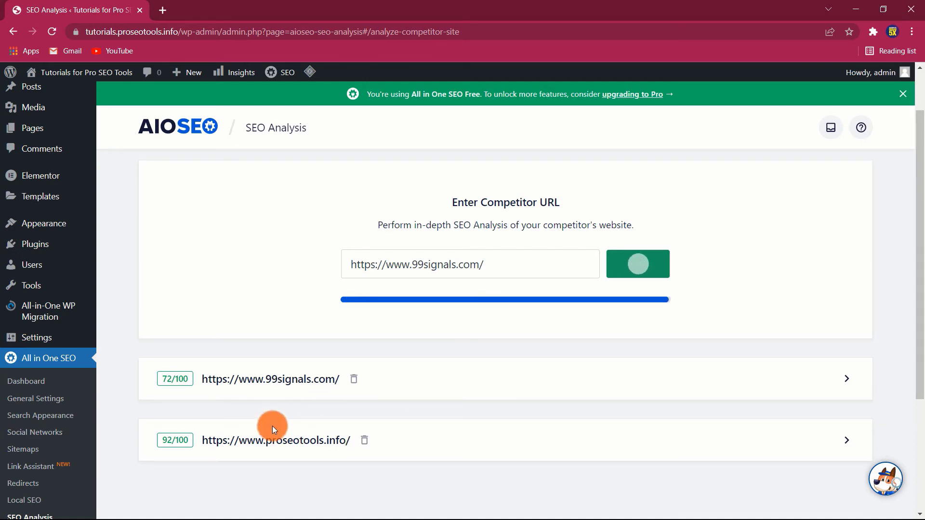
{"action": "scroll", "coordinate": [273, 426], "scroll_direction": "up", "scroll_amount": 1}
Step: Expand the full 99signals report and check the found H1 heading details
{"action": "left_click", "coordinate": [418, 434]}
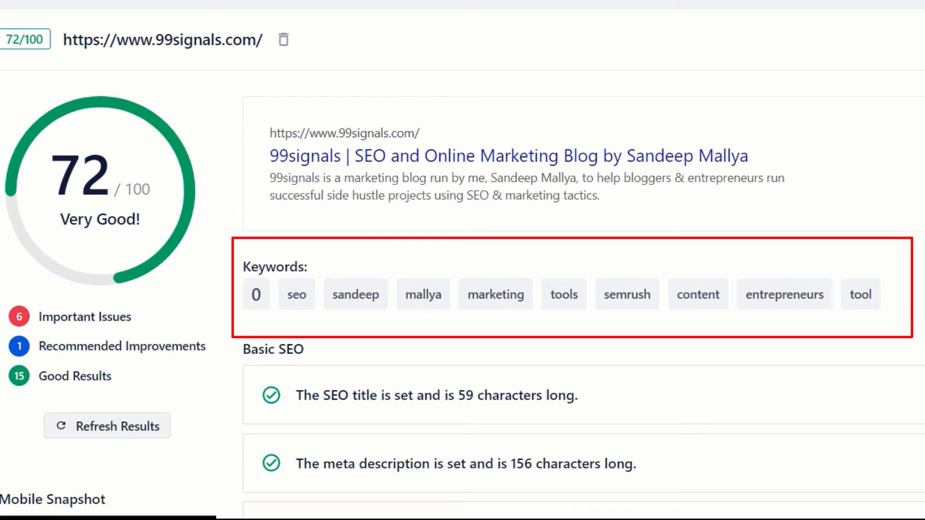
{"action": "scroll", "coordinate": [463, 289], "scroll_direction": "down", "scroll_amount": 2}
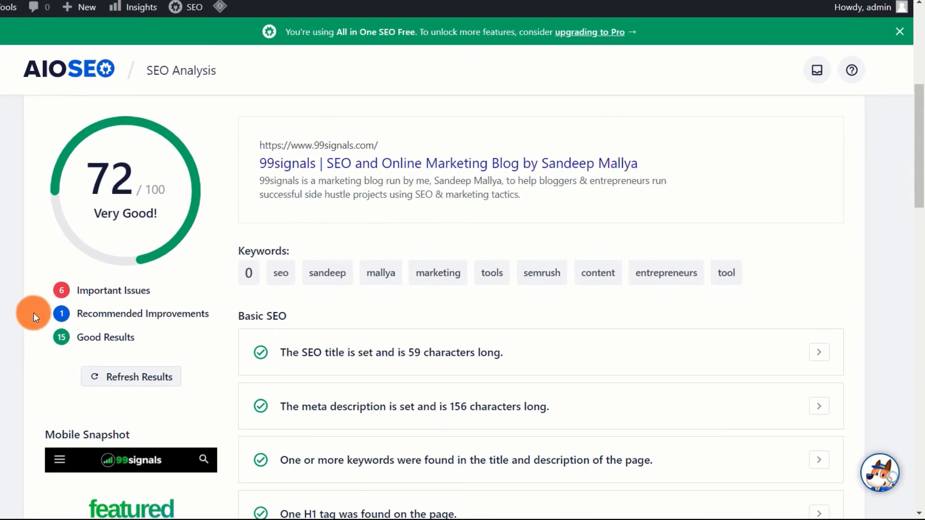
{"action": "scroll", "coordinate": [27, 312], "scroll_direction": "down", "scroll_amount": 1}
{"action": "scroll", "coordinate": [27, 312], "scroll_direction": "down", "scroll_amount": 1}
{"action": "scroll", "coordinate": [27, 311], "scroll_direction": "down", "scroll_amount": 1}
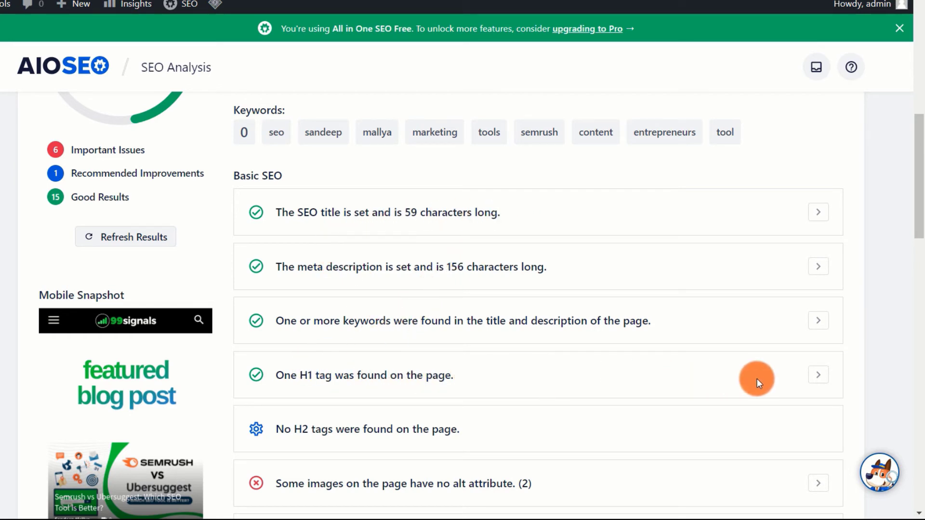
{"action": "left_click", "coordinate": [821, 377]}
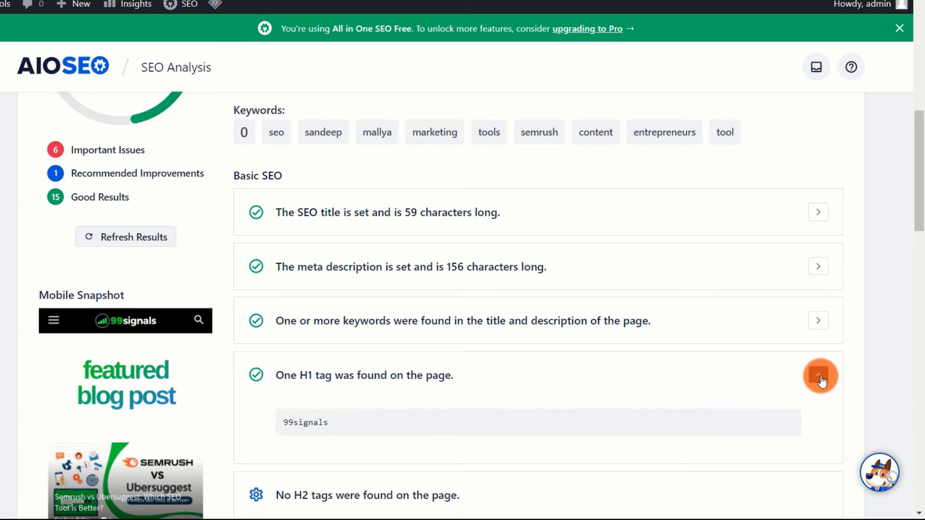
{"action": "left_click", "coordinate": [821, 379]}
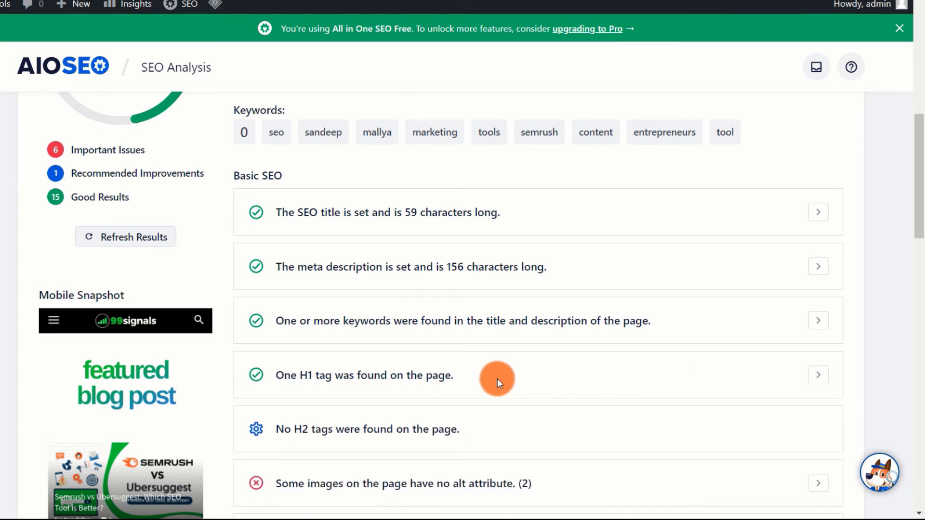
{"action": "scroll", "coordinate": [434, 391], "scroll_direction": "down", "scroll_amount": 1}
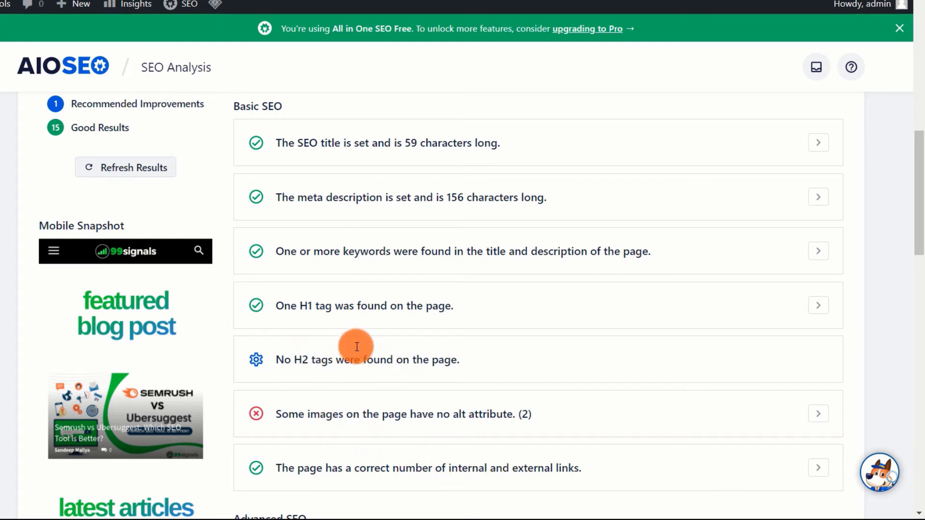
{"action": "scroll", "coordinate": [354, 346], "scroll_direction": "up", "scroll_amount": 1}
{"action": "scroll", "coordinate": [351, 341], "scroll_direction": "down", "scroll_amount": 1}
{"action": "scroll", "coordinate": [350, 341], "scroll_direction": "down", "scroll_amount": 3}
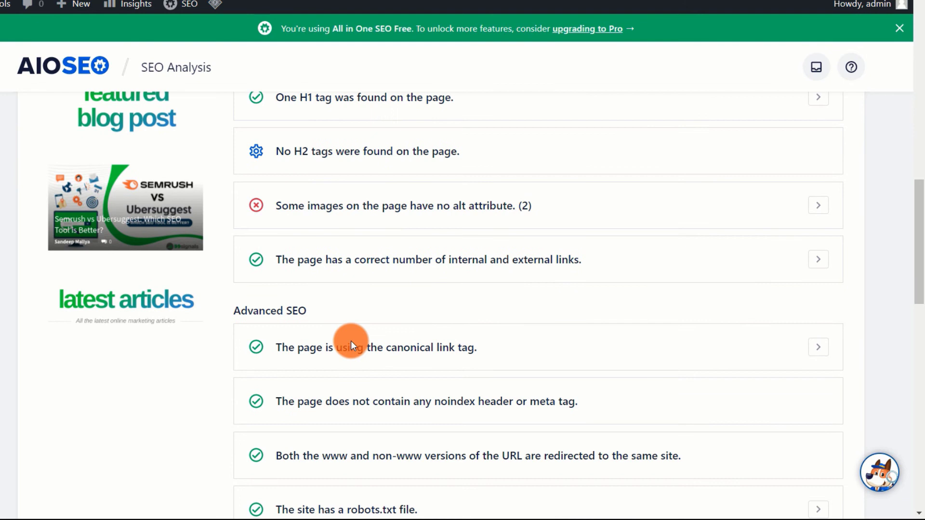
{"action": "scroll", "coordinate": [327, 228], "scroll_direction": "up", "scroll_amount": 1}
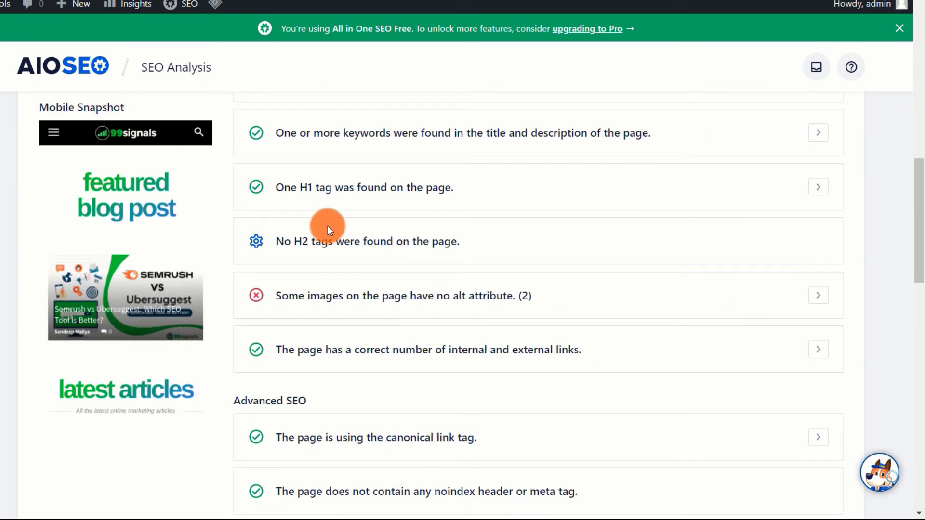
{"action": "scroll", "coordinate": [327, 228], "scroll_direction": "up", "scroll_amount": 1}
{"action": "scroll", "coordinate": [327, 229], "scroll_direction": "up", "scroll_amount": 1}
{"action": "scroll", "coordinate": [328, 226], "scroll_direction": "up", "scroll_amount": 1}
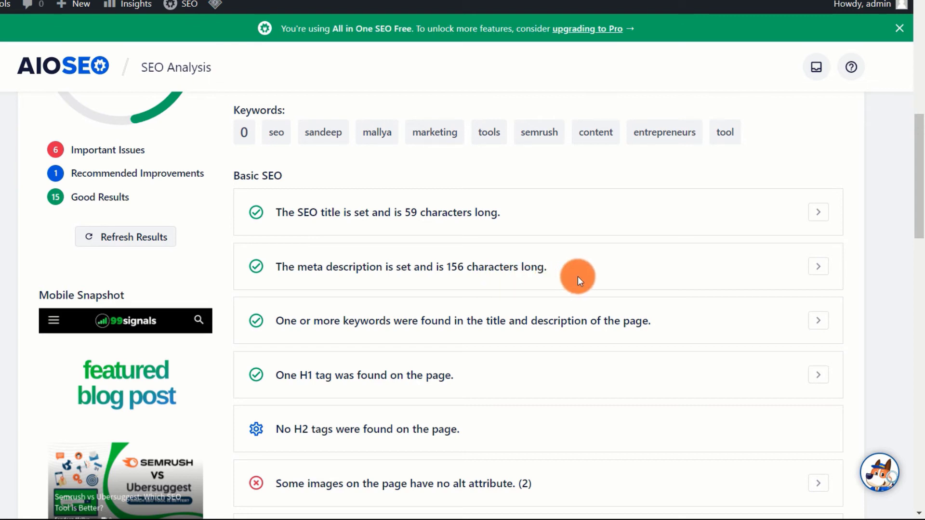
{"action": "scroll", "coordinate": [491, 280], "scroll_direction": "down", "scroll_amount": 1}
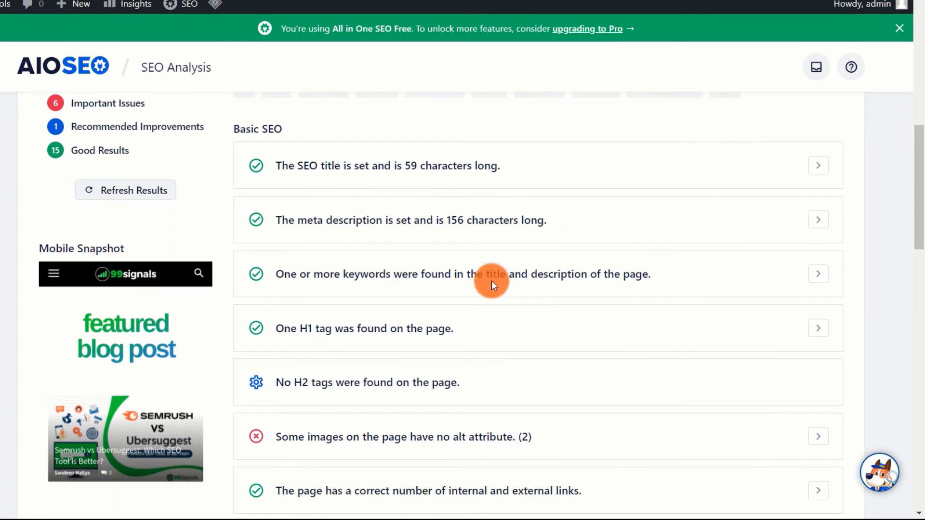
{"action": "scroll", "coordinate": [491, 280], "scroll_direction": "down", "scroll_amount": 2}
{"action": "scroll", "coordinate": [492, 282], "scroll_direction": "down", "scroll_amount": 1}
{"action": "scroll", "coordinate": [491, 282], "scroll_direction": "down", "scroll_amount": 1}
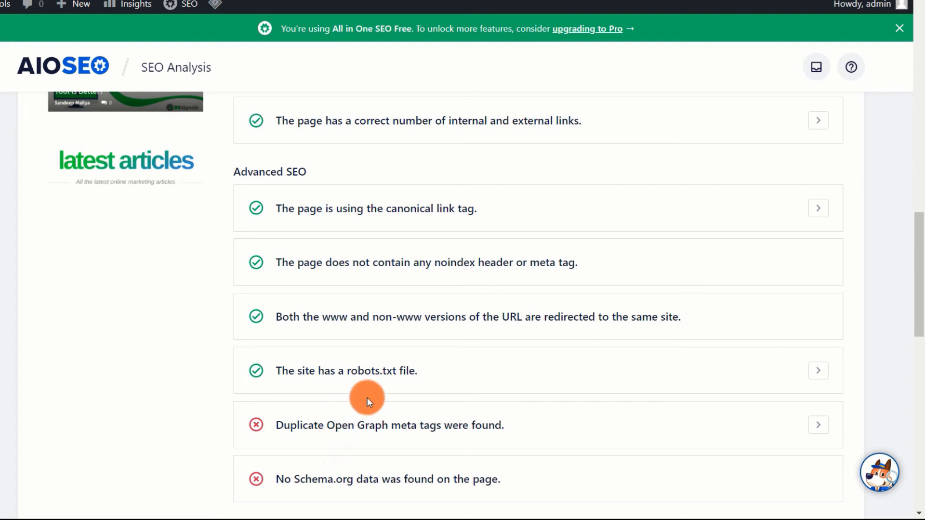
{"action": "left_click", "coordinate": [818, 378]}
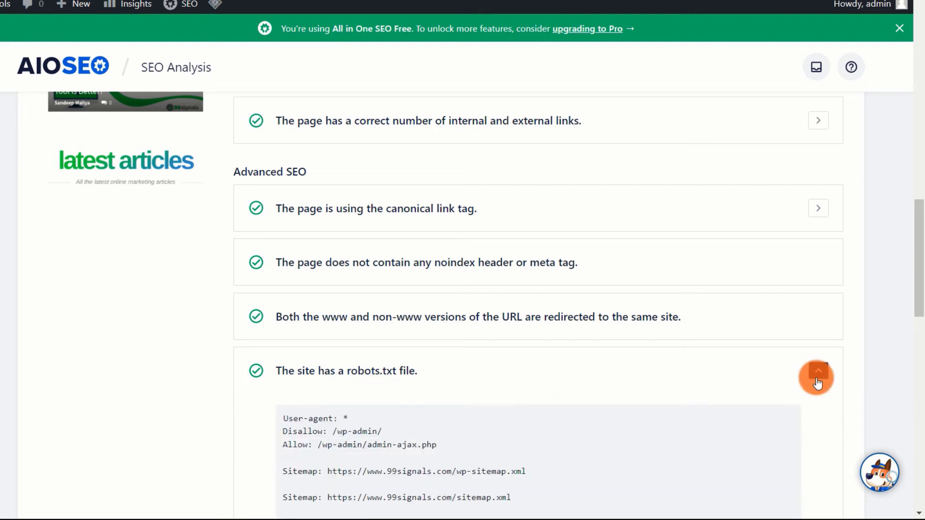
{"action": "left_click", "coordinate": [817, 378]}
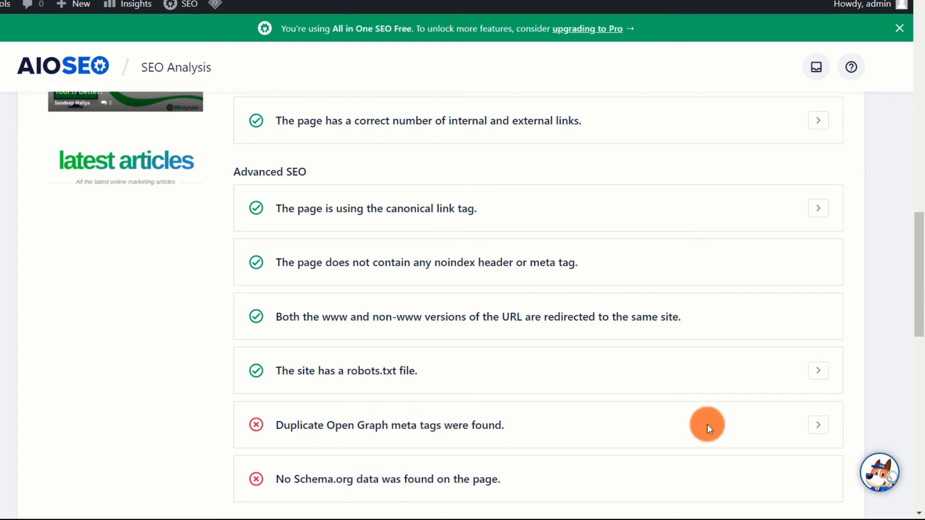
{"action": "left_click", "coordinate": [819, 426]}
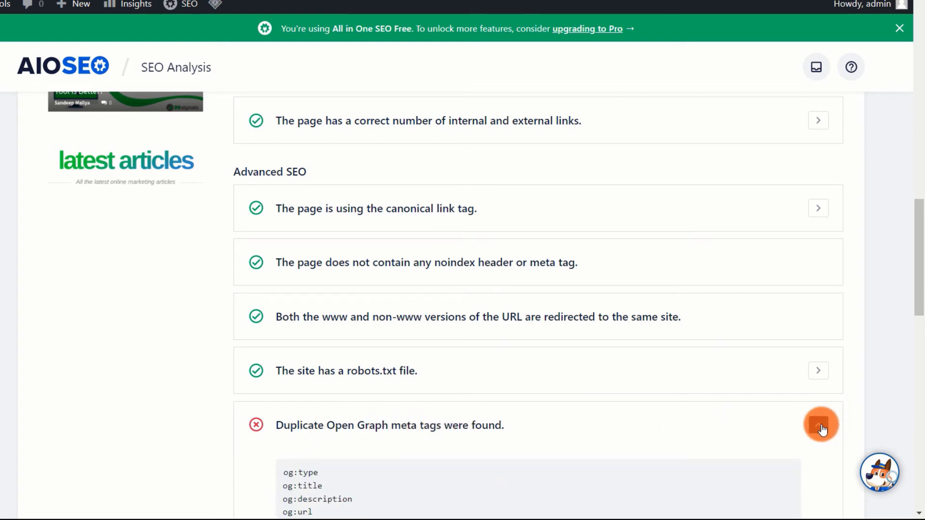
{"action": "left_click", "coordinate": [819, 426]}
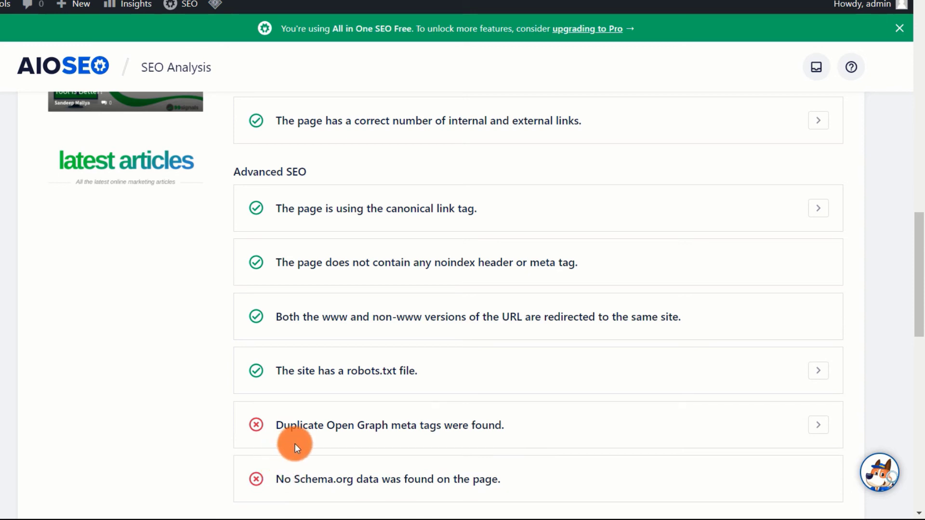
{"action": "scroll", "coordinate": [295, 443], "scroll_direction": "down", "scroll_amount": 1}
{"action": "scroll", "coordinate": [295, 444], "scroll_direction": "down", "scroll_amount": 2}
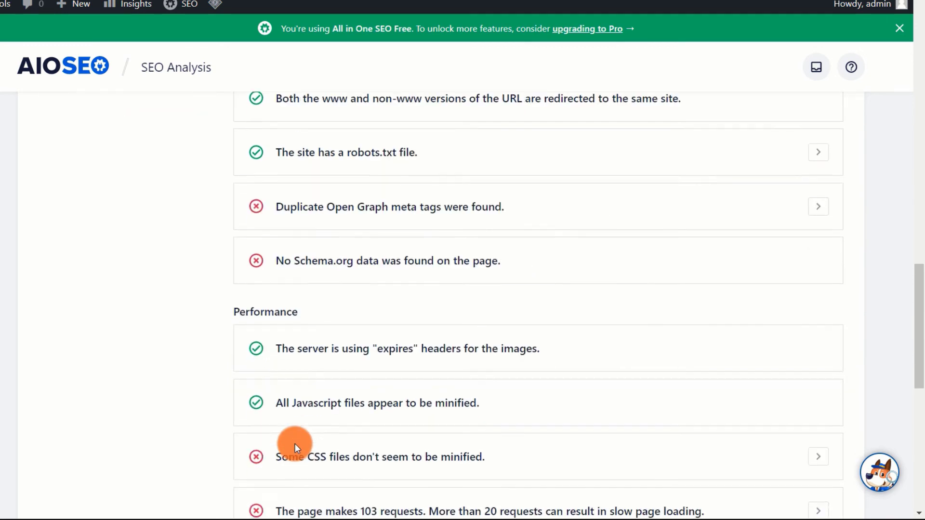
{"action": "scroll", "coordinate": [295, 443], "scroll_direction": "down", "scroll_amount": 1}
{"action": "scroll", "coordinate": [295, 444], "scroll_direction": "down", "scroll_amount": 1}
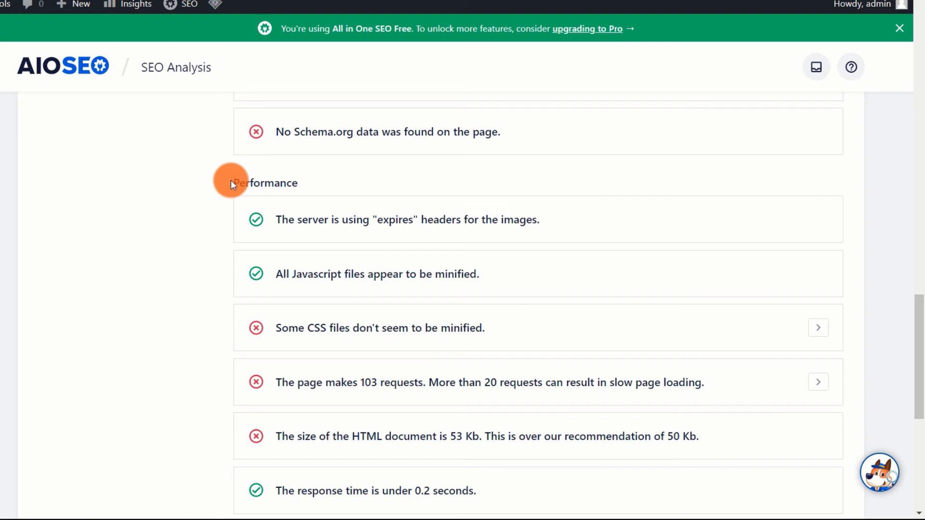
Step: Review the Performance section and inspect which CSS file isn't minified
{"action": "left_click_drag", "start_coordinate": [230, 184], "coordinate": [306, 177]}
{"action": "left_click", "coordinate": [309, 187]}
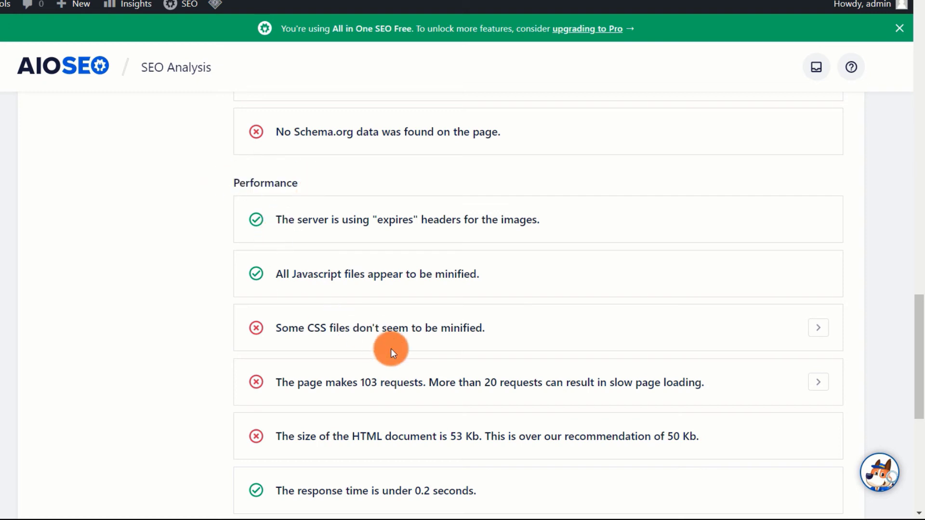
{"action": "scroll", "coordinate": [406, 374], "scroll_direction": "down", "scroll_amount": 1}
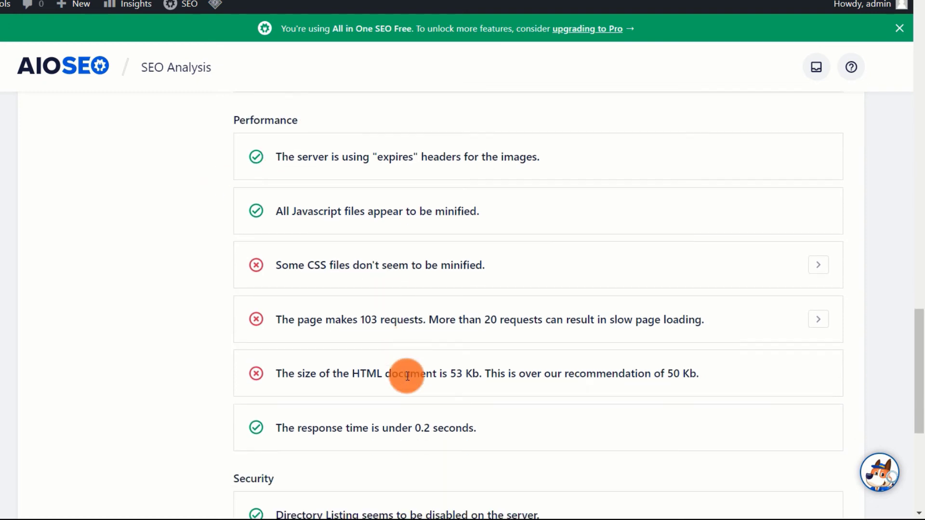
{"action": "scroll", "coordinate": [406, 374], "scroll_direction": "up", "scroll_amount": 1}
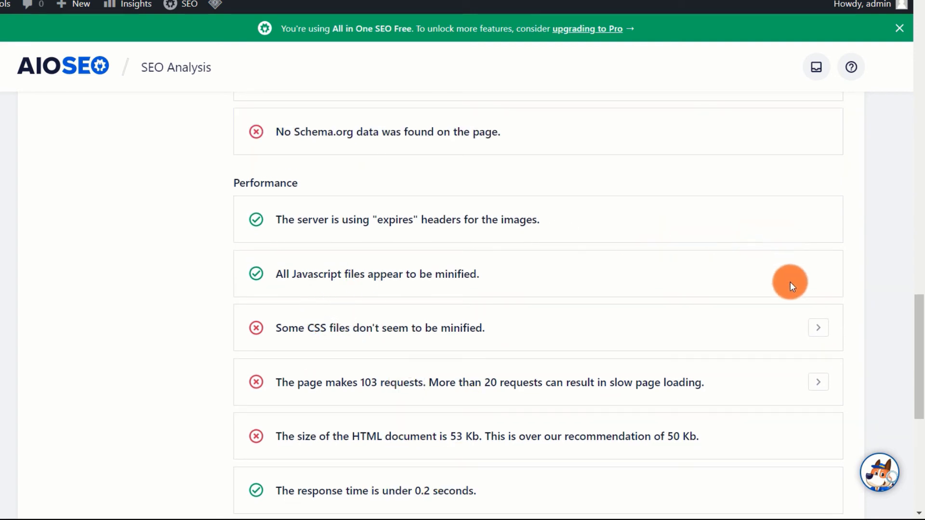
{"action": "left_click", "coordinate": [818, 329]}
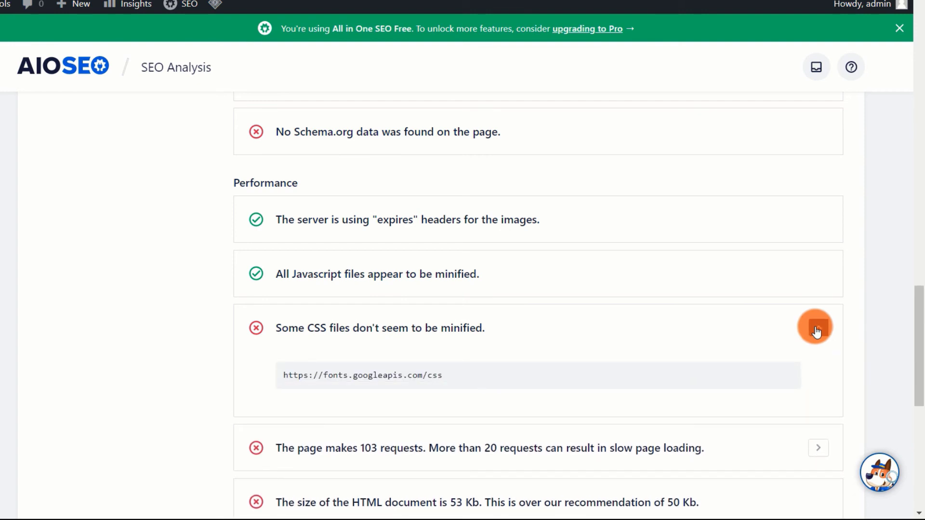
{"action": "left_click", "coordinate": [815, 331]}
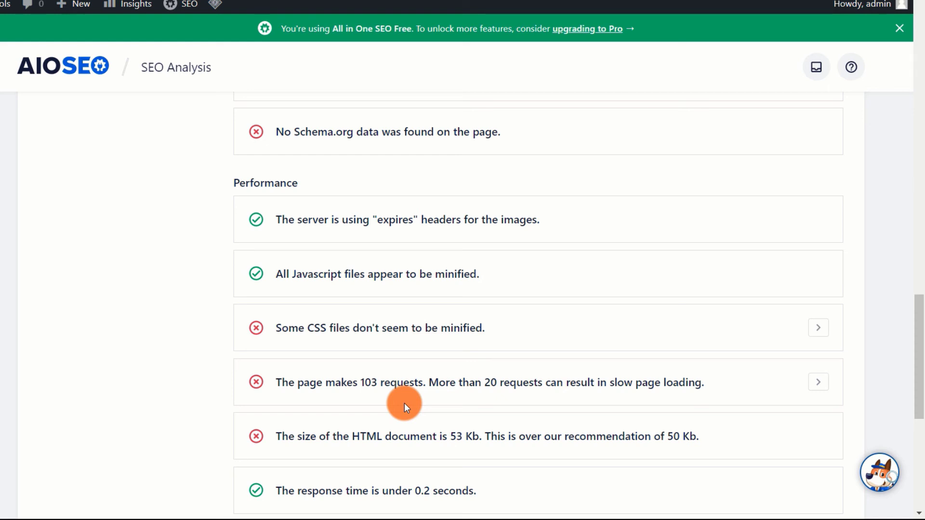
{"action": "scroll", "coordinate": [213, 316], "scroll_direction": "down", "scroll_amount": 3}
{"action": "scroll", "coordinate": [214, 316], "scroll_direction": "down", "scroll_amount": 1}
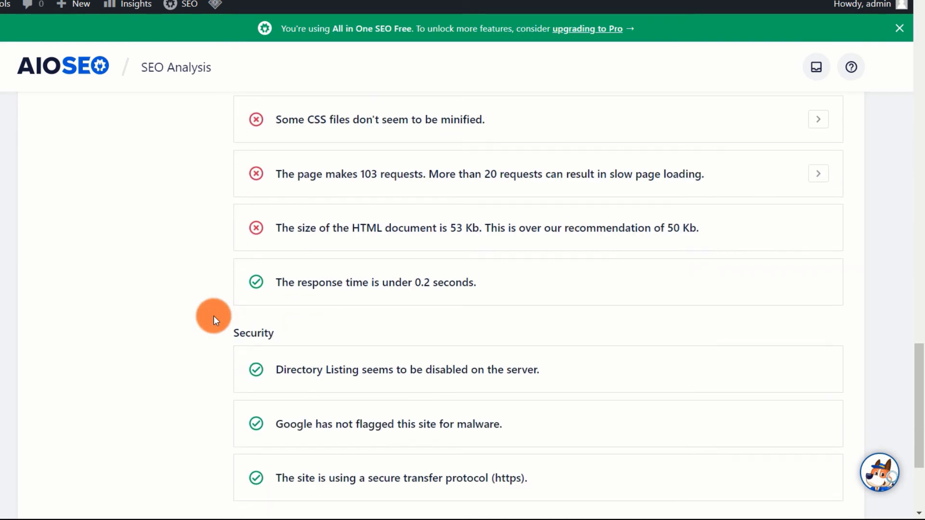
{"action": "scroll", "coordinate": [213, 315], "scroll_direction": "down", "scroll_amount": 1}
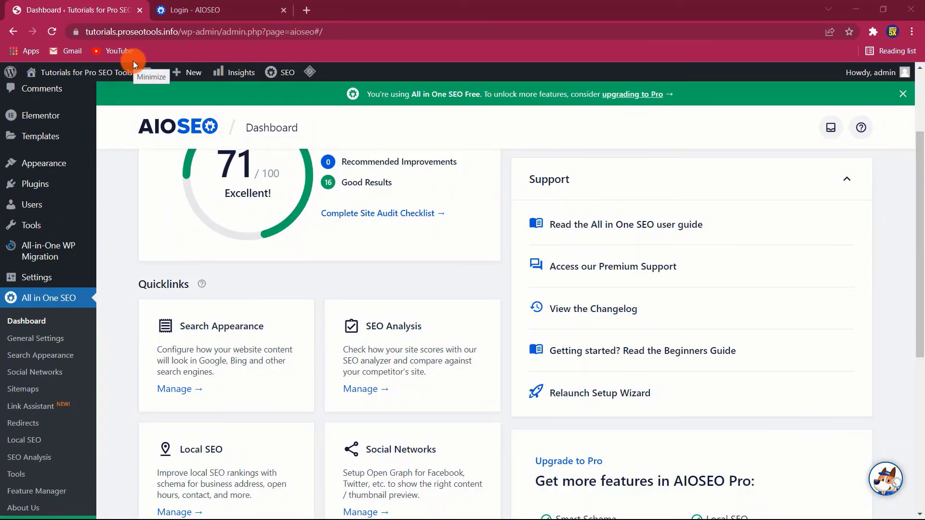
{"action": "scroll", "coordinate": [130, 261], "scroll_direction": "up", "scroll_amount": 2}
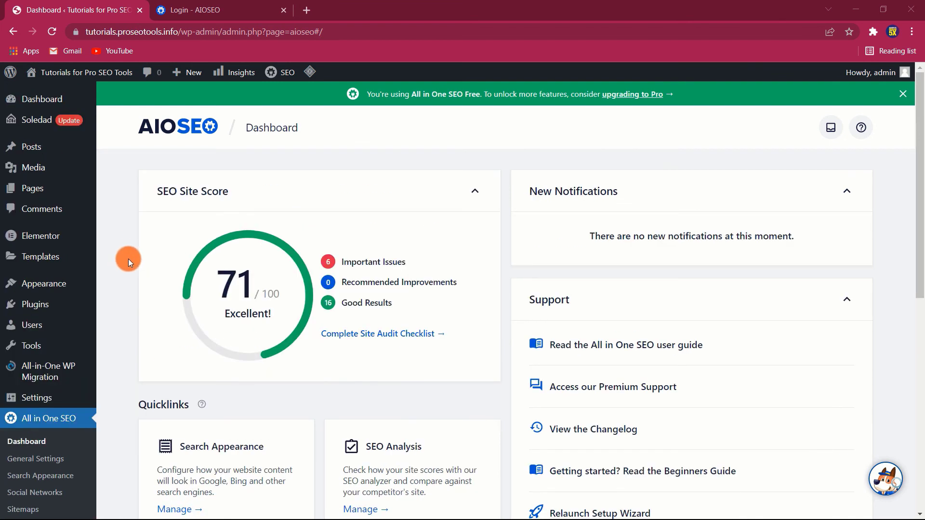
{"action": "scroll", "coordinate": [128, 258], "scroll_direction": "down", "scroll_amount": 3}
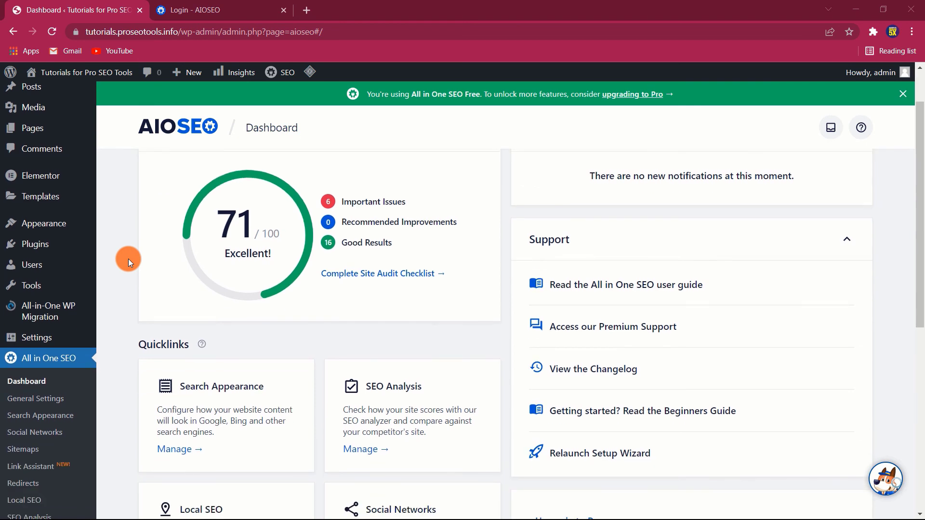
{"action": "scroll", "coordinate": [128, 259], "scroll_direction": "down", "scroll_amount": 1}
{"action": "scroll", "coordinate": [128, 259], "scroll_direction": "down", "scroll_amount": 1}
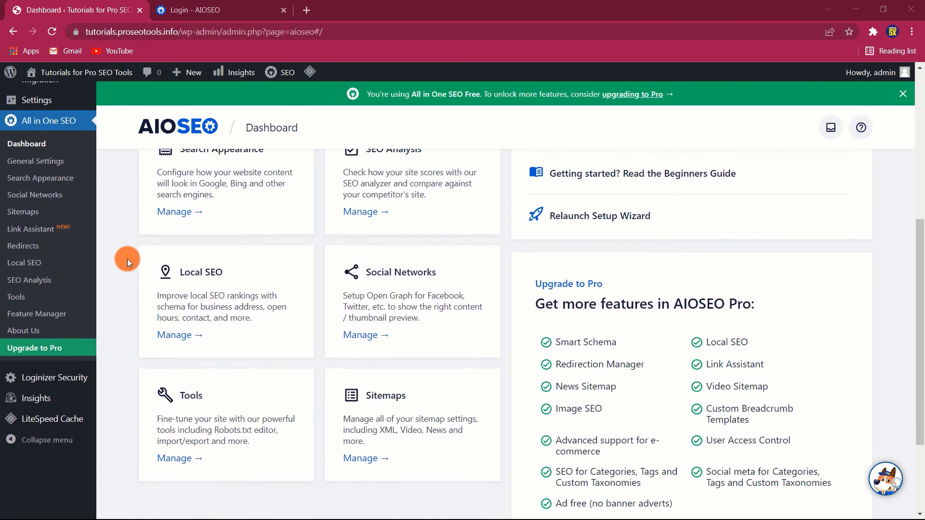
{"action": "scroll", "coordinate": [127, 258], "scroll_direction": "up", "scroll_amount": 1}
{"action": "scroll", "coordinate": [126, 258], "scroll_direction": "up", "scroll_amount": 1}
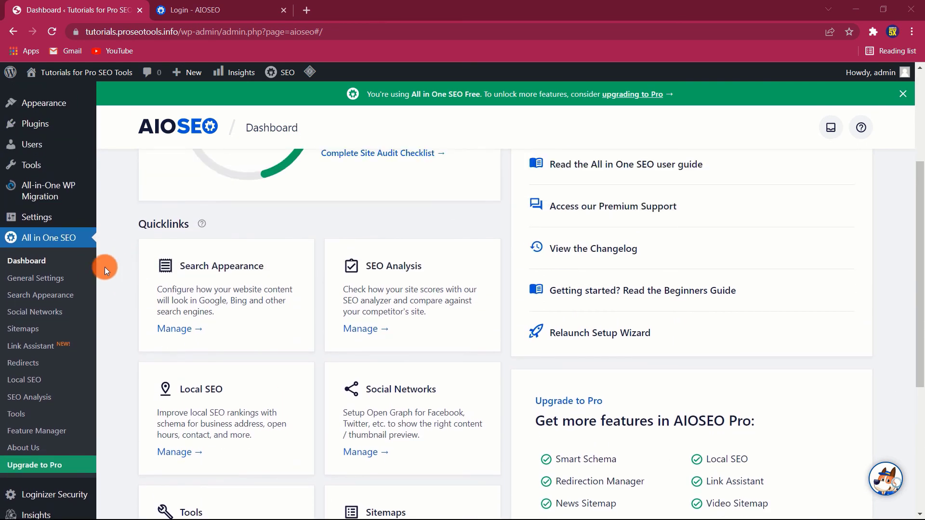
Step: Open All in One SEO > SEO Analysis from the left sidebar
{"action": "left_click", "coordinate": [28, 399]}
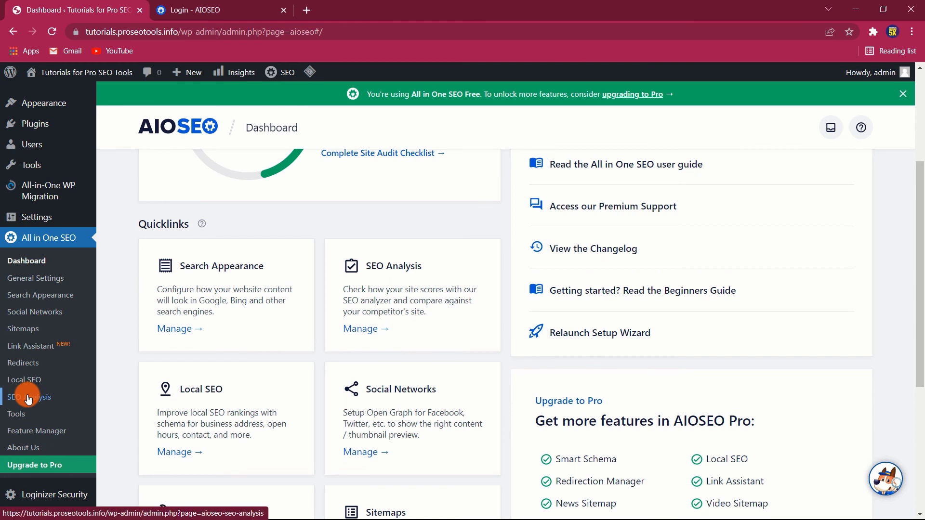